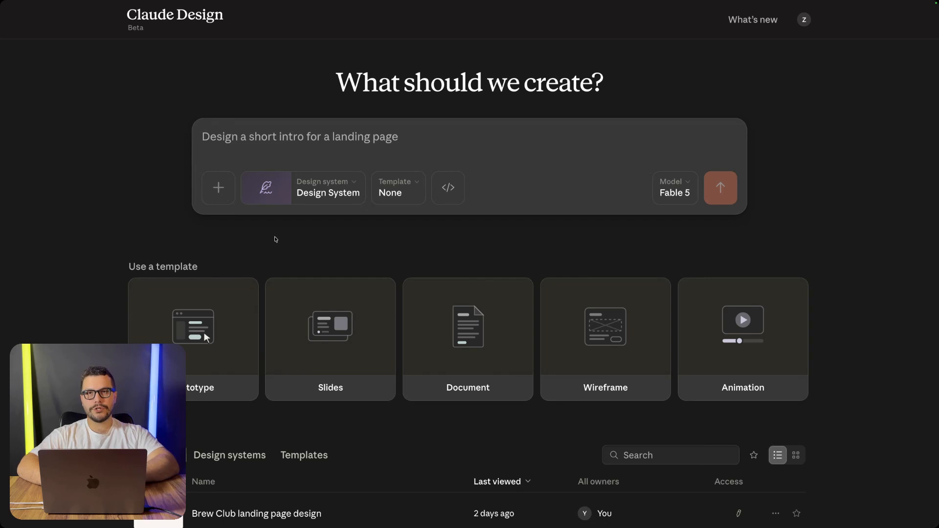
Submit the prompt "დაადიზაინე ლენდინგ-გვერდი ყავის გამოწერის სტარტაპისთვის, სახელად Brew Club. თბილი, მინიმალისტური, hero სექციით, ფასების პაკეტებით და მომხმარებელთა შეფასებებით.".
{"action": "type", "text": "დაადიზაინე ლენდინგ-გვერდი ყავის გამოწერის სტარტაპისთვის, სახელად Brew Club. თბილი, მინიმალისტური, hero სექციით, ფასების პაკეტებით და მომხმარებელთა შეფასებებით."}
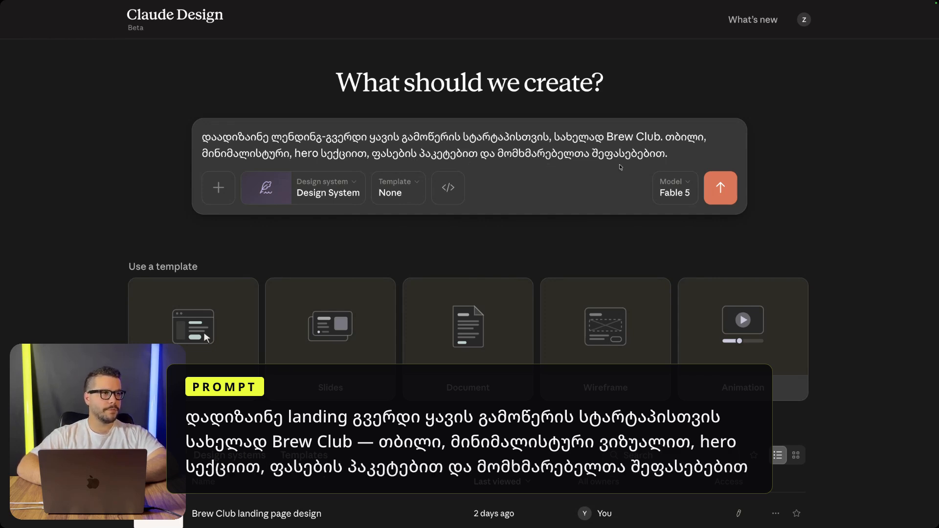
{"action": "left_click", "coordinate": [733, 190]}
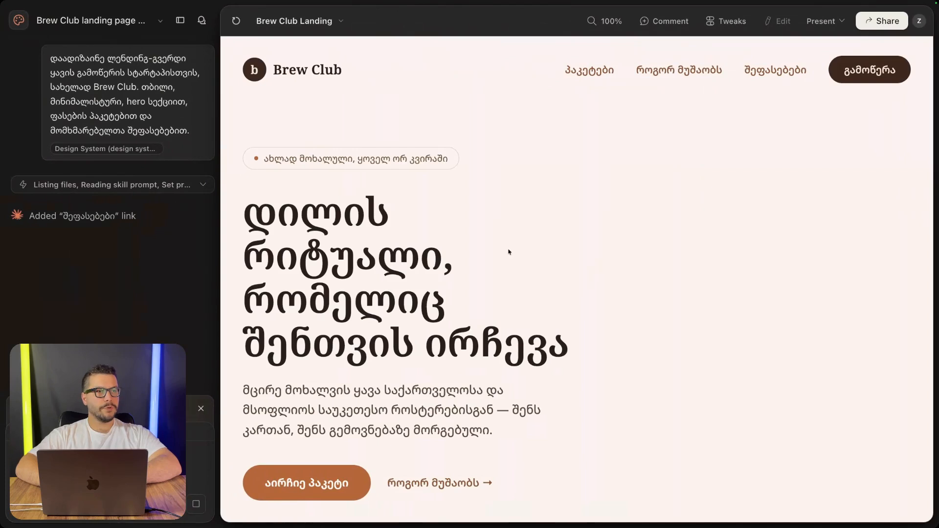
Review the generated Brew Club landing page, including its hero, how-it-works section and pricing plans.
{"action": "scroll", "coordinate": [509, 254], "scroll_direction": "down", "scroll_amount": 3}
{"action": "scroll", "coordinate": [475, 346], "scroll_direction": "up", "scroll_amount": 1}
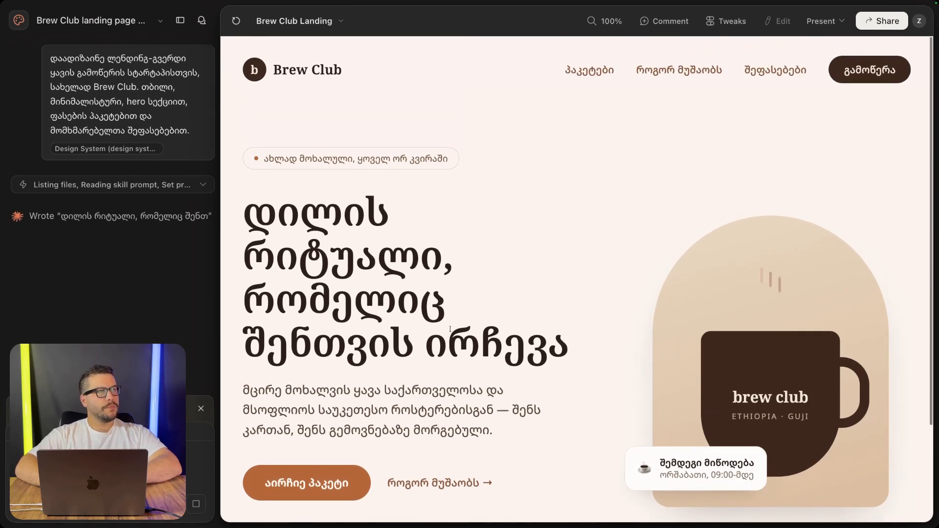
{"action": "scroll", "coordinate": [450, 329], "scroll_direction": "down", "scroll_amount": 3}
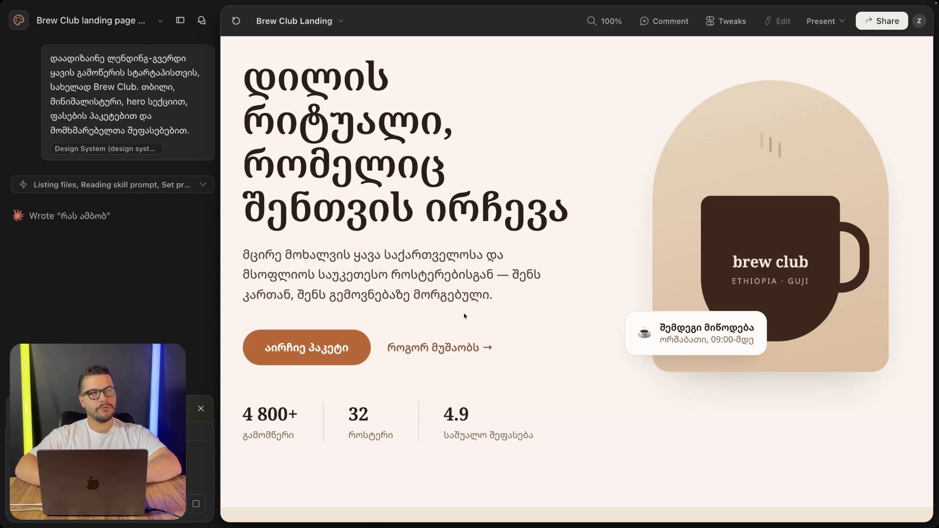
{"action": "scroll", "coordinate": [355, 216], "scroll_direction": "down", "scroll_amount": 10}
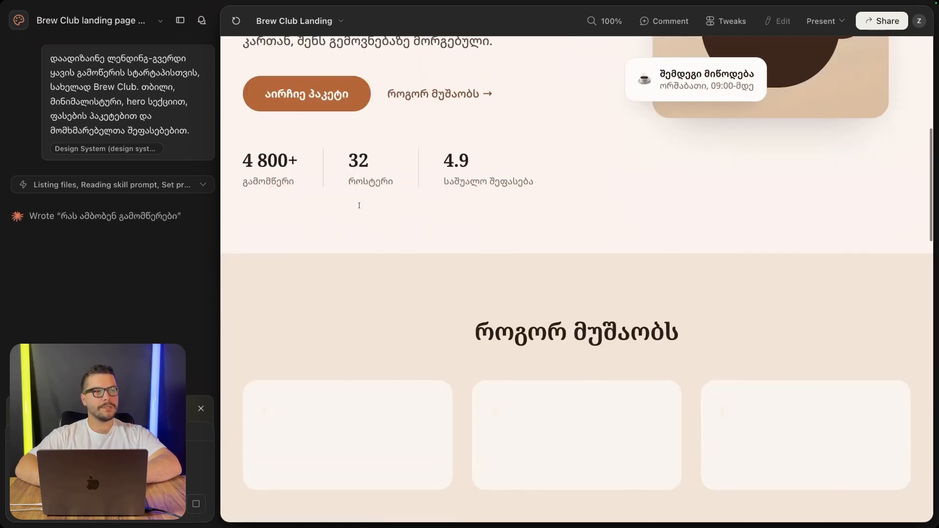
{"action": "scroll", "coordinate": [359, 205], "scroll_direction": "down", "scroll_amount": 1}
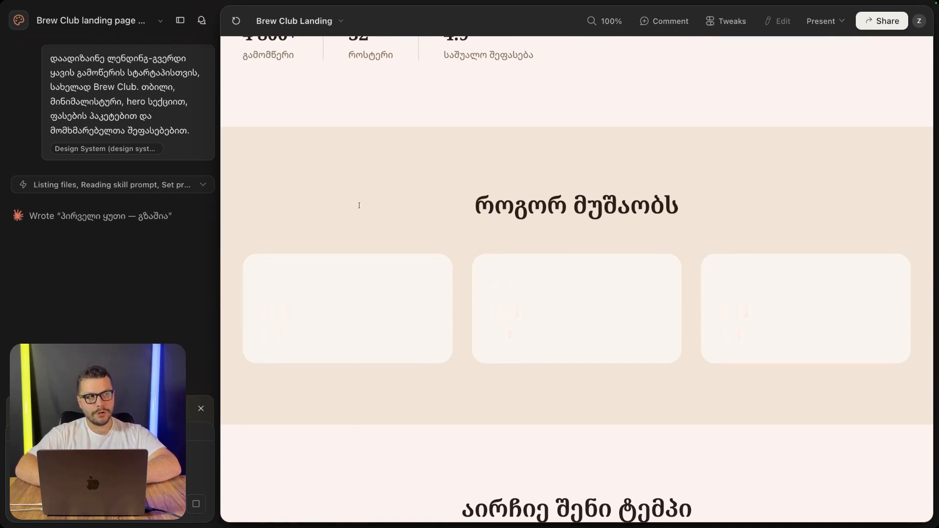
{"action": "scroll", "coordinate": [359, 205], "scroll_direction": "down", "scroll_amount": 3}
{"action": "scroll", "coordinate": [359, 206], "scroll_direction": "down", "scroll_amount": 4}
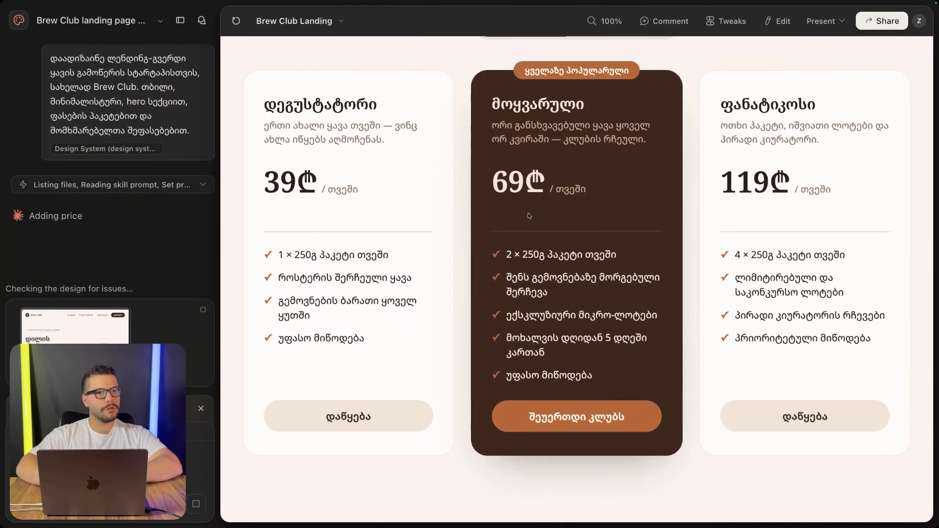
{"action": "scroll", "coordinate": [533, 186], "scroll_direction": "up", "scroll_amount": 15}
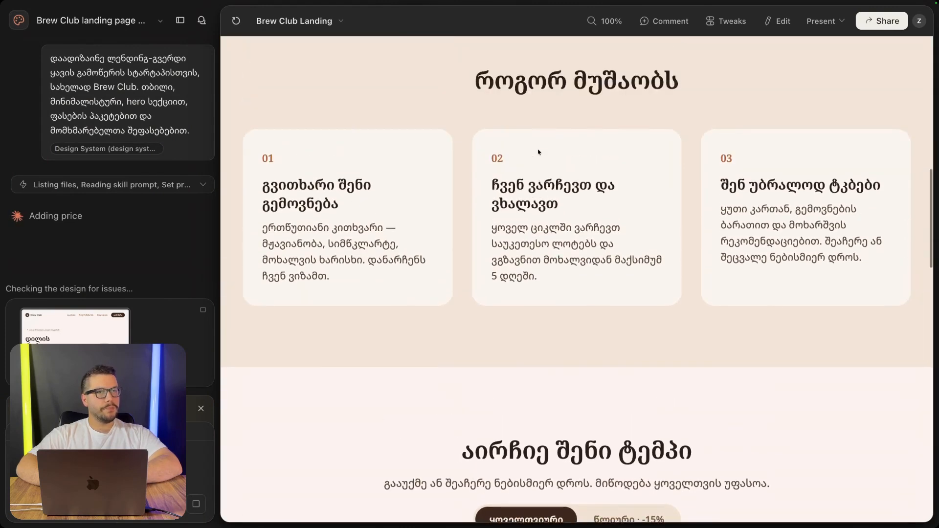
{"action": "scroll", "coordinate": [538, 153], "scroll_direction": "up", "scroll_amount": 3}
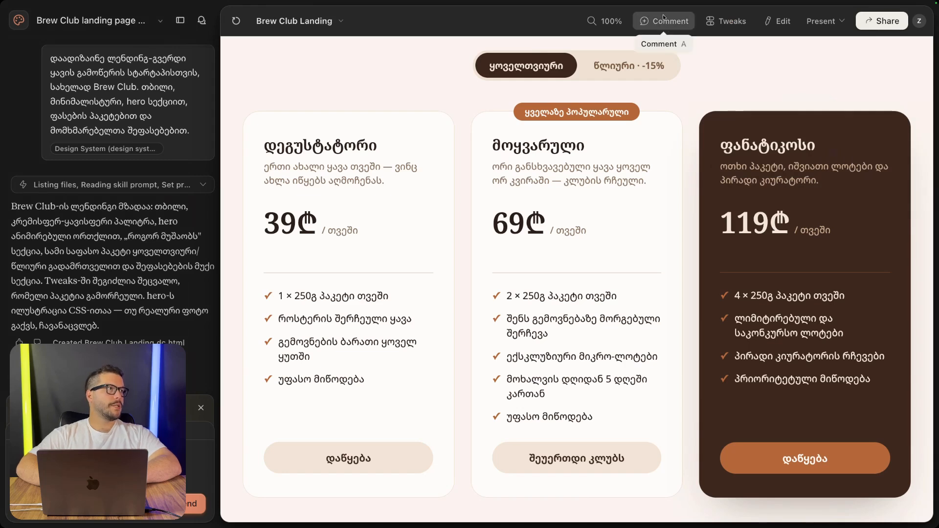
Change the highlightedPlan tweak of the pricing section to დეგუსტატორი.
{"action": "left_click", "coordinate": [726, 20]}
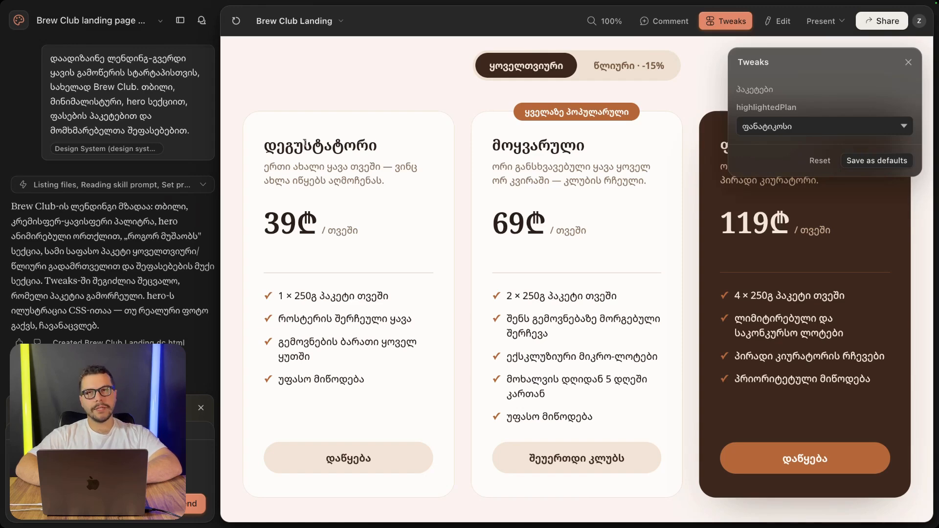
{"action": "left_click", "coordinate": [783, 128]}
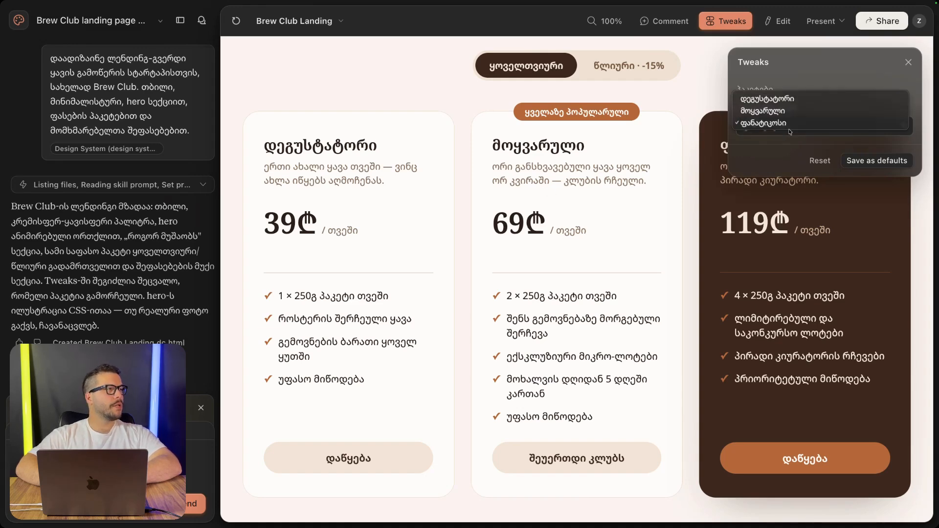
{"action": "left_click", "coordinate": [764, 99]}
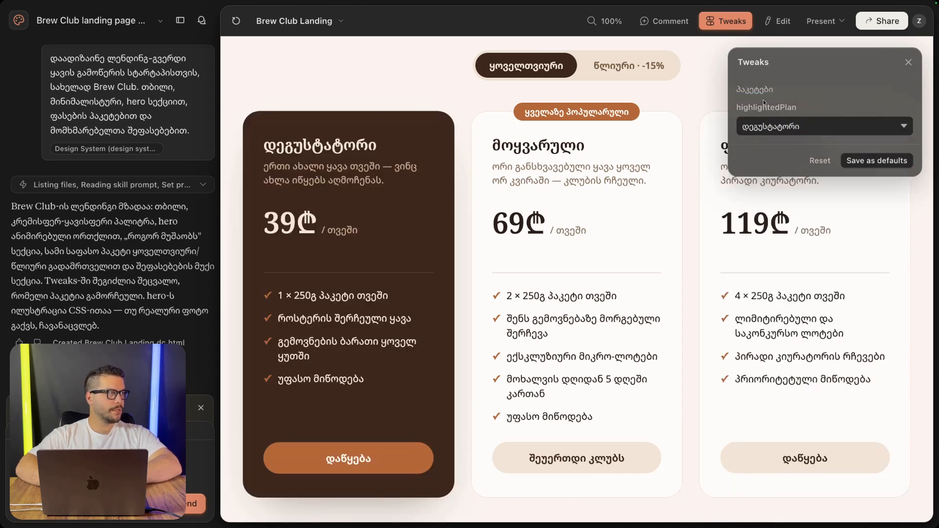
Replace the დეგუსტატორი plan's description with "სდსდსდს" and set the plan price text size to 400 px.
{"action": "left_click", "coordinate": [778, 20]}
{"action": "left_click", "coordinate": [330, 172]}
{"action": "type", "text": "სდსდსდს"}
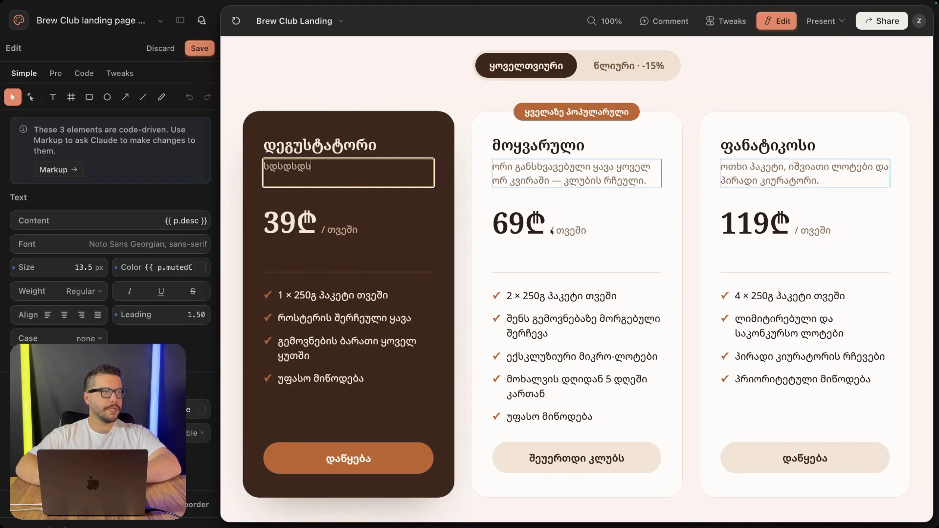
{"action": "key", "text": "Escape"}
{"action": "left_click", "coordinate": [518, 226]}
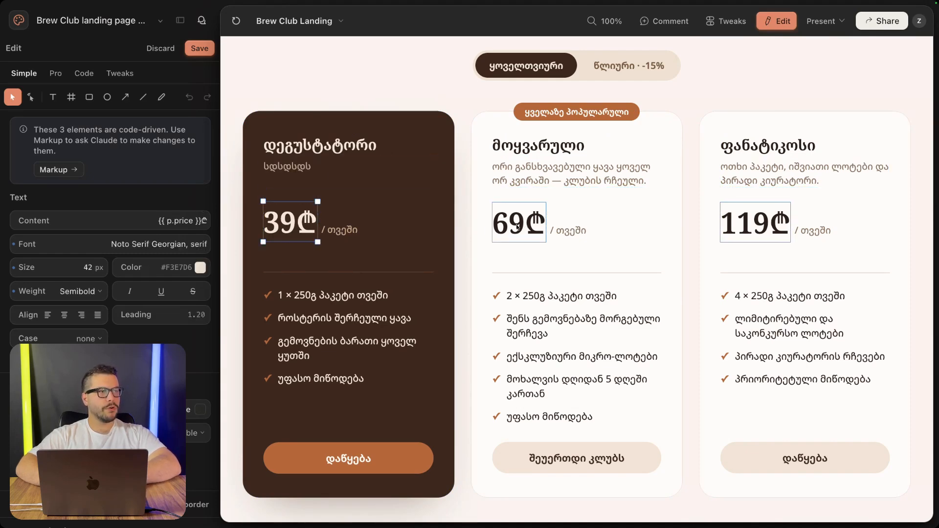
{"action": "left_click_drag", "start_coordinate": [99, 270], "coordinate": [395, 384]}
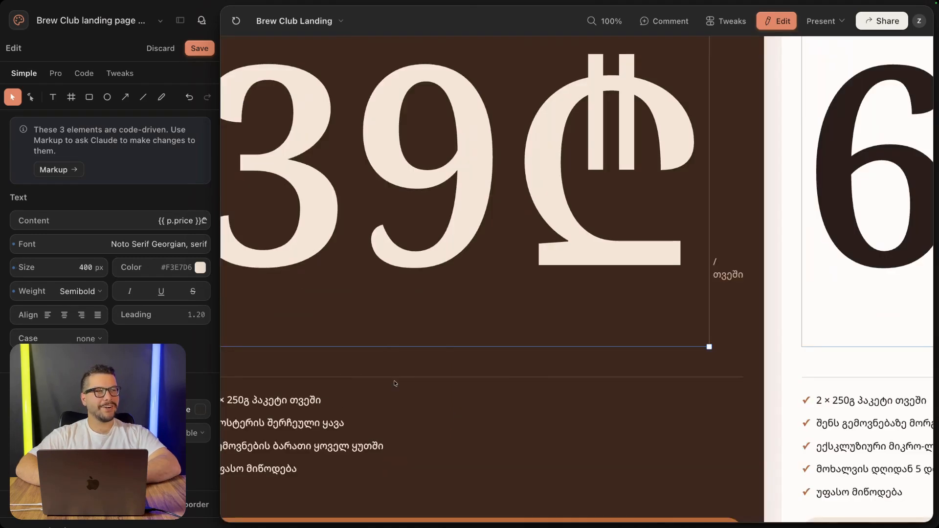
Open the "როგორ მუშაობს" section heading for text editing.
{"action": "scroll", "coordinate": [394, 384], "scroll_direction": "down", "scroll_amount": 10}
{"action": "scroll", "coordinate": [303, 337], "scroll_direction": "up", "scroll_amount": 5}
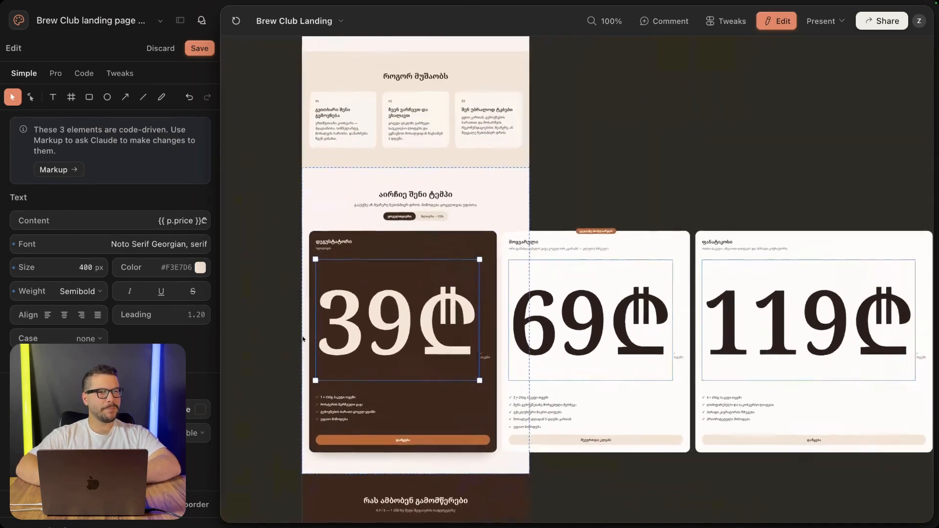
{"action": "scroll", "coordinate": [303, 337], "scroll_direction": "up", "scroll_amount": 4}
{"action": "scroll", "coordinate": [336, 325], "scroll_direction": "up", "scroll_amount": 5}
{"action": "scroll", "coordinate": [335, 325], "scroll_direction": "up", "scroll_amount": 1}
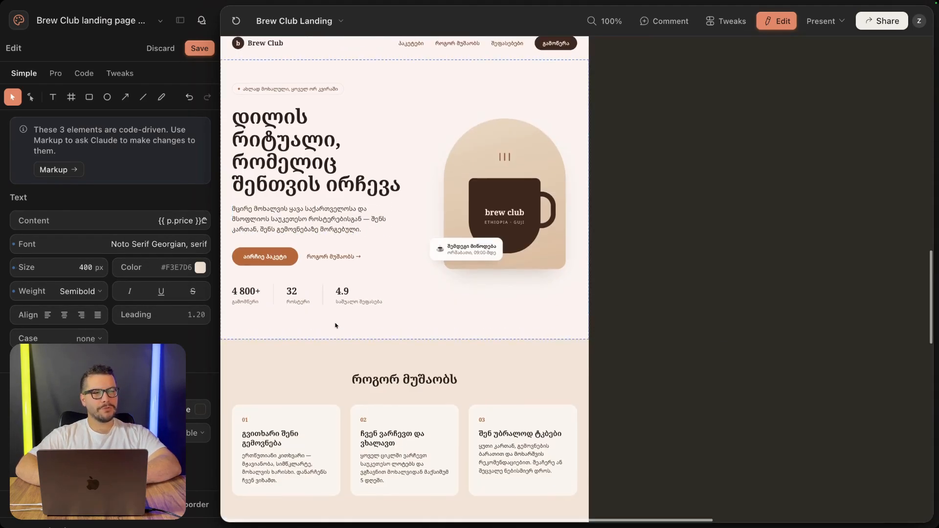
{"action": "double_click", "coordinate": [377, 384]}
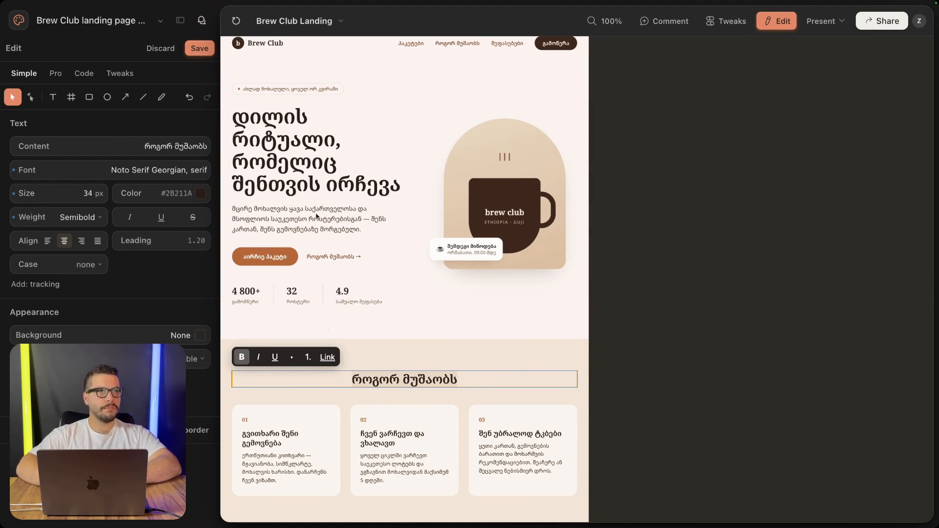
{"action": "left_click", "coordinate": [409, 137]}
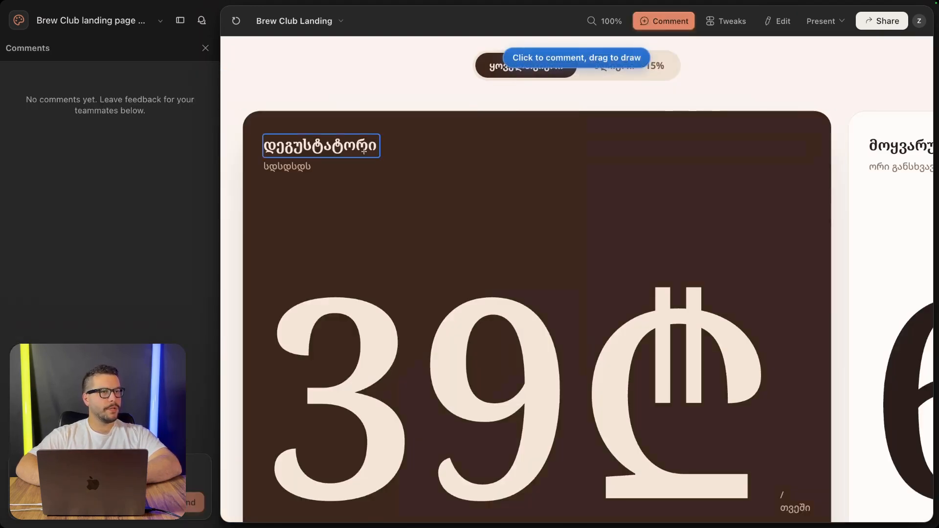
Add the comment "ეს ტექსტი გაზარდე ზომაში" to the დეგუსტატორი plan title and open its thread.
{"action": "left_click", "coordinate": [364, 151]}
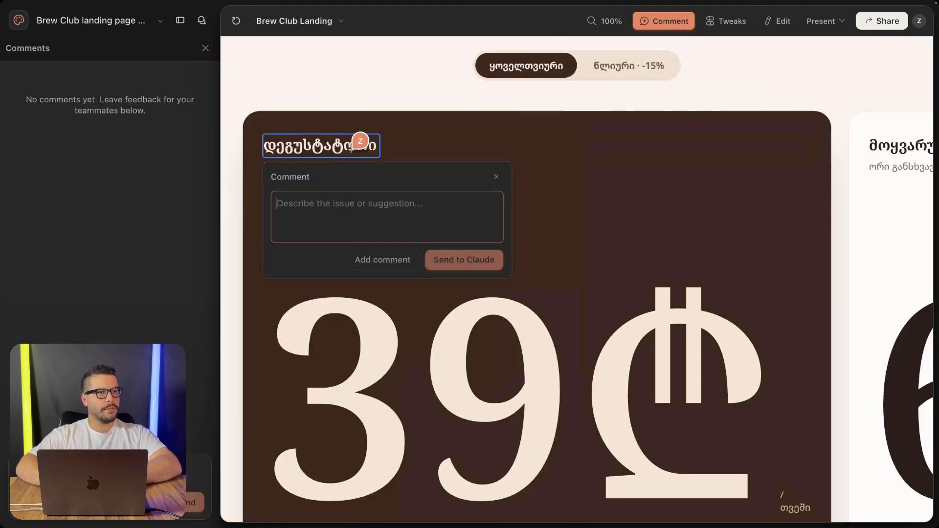
{"action": "type", "text": "ეს ტექსტი გ"}
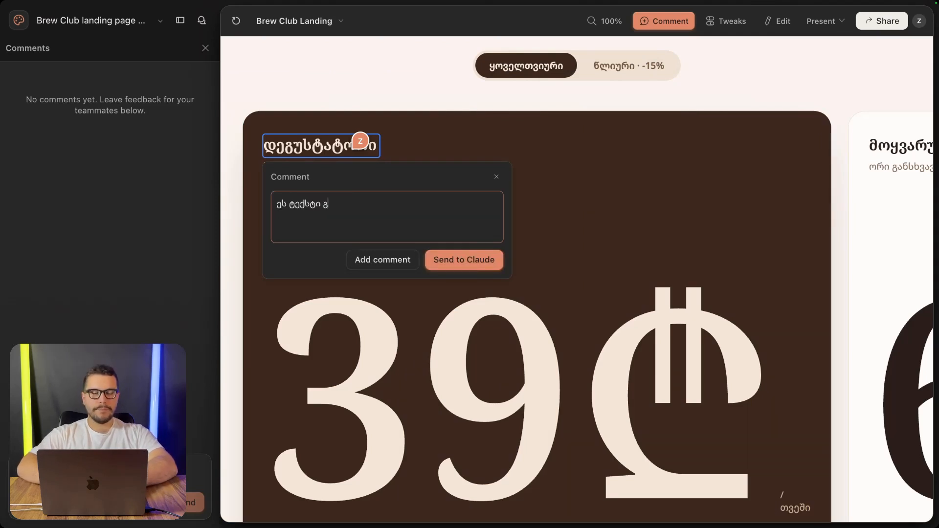
{"action": "type", "text": "აზარდე ზომაში"}
{"action": "key", "text": "Return"}
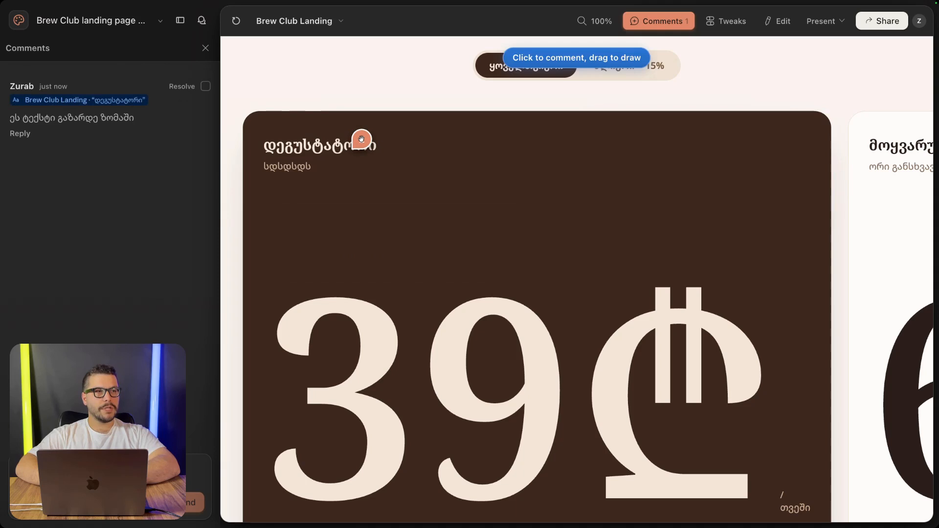
{"action": "left_click", "coordinate": [362, 139]}
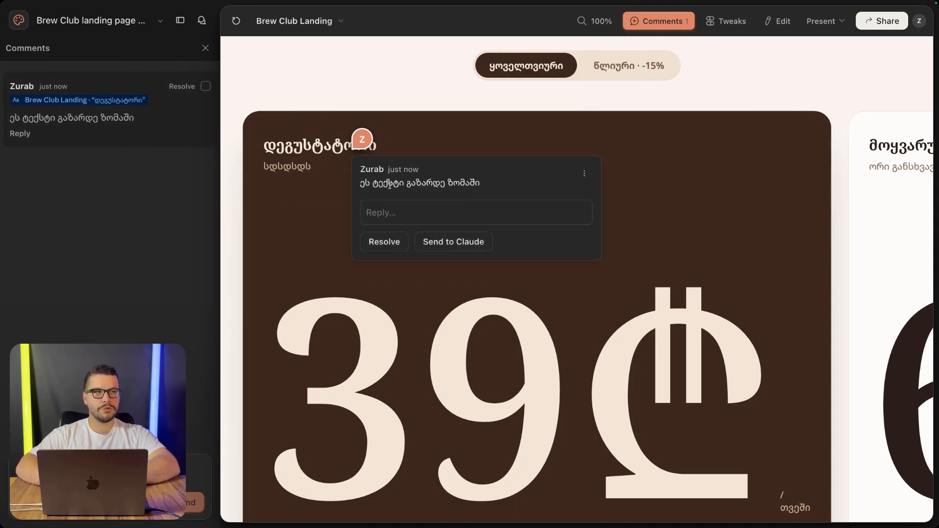
{"action": "triple_click", "coordinate": [390, 184]}
{"action": "scroll", "coordinate": [430, 146], "scroll_direction": "up", "scroll_amount": 2}
{"action": "left_click", "coordinate": [443, 134]}
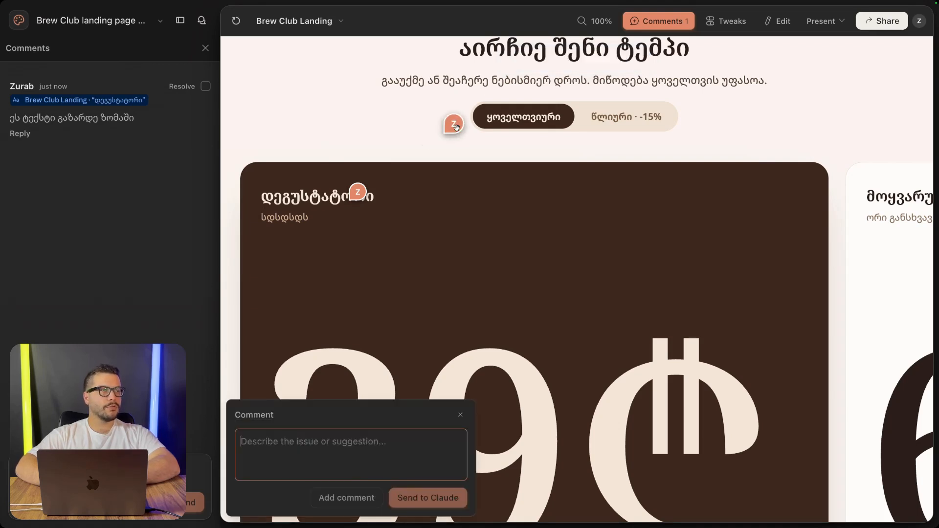
{"action": "left_click", "coordinate": [499, 118]}
{"action": "left_click", "coordinate": [500, 118]}
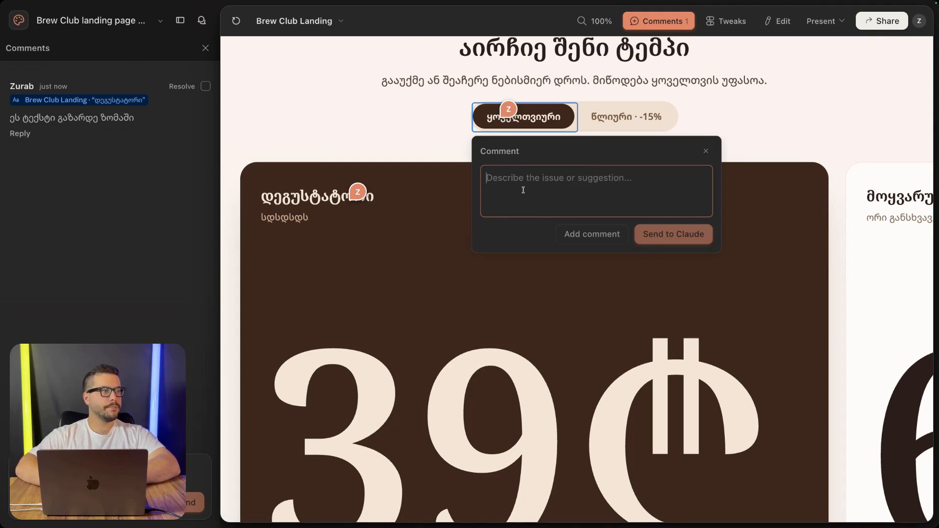
{"action": "key", "text": "Escape"}
{"action": "scroll", "coordinate": [441, 131], "scroll_direction": "down", "scroll_amount": 3}
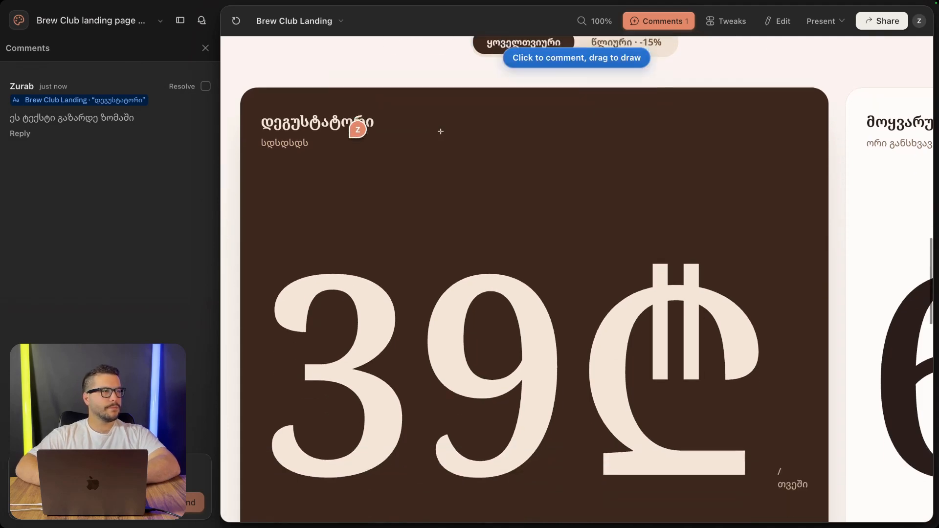
{"action": "scroll", "coordinate": [440, 132], "scroll_direction": "right", "scroll_amount": 10}
{"action": "scroll", "coordinate": [441, 131], "scroll_direction": "down", "scroll_amount": 2}
{"action": "scroll", "coordinate": [441, 132], "scroll_direction": "up", "scroll_amount": 2}
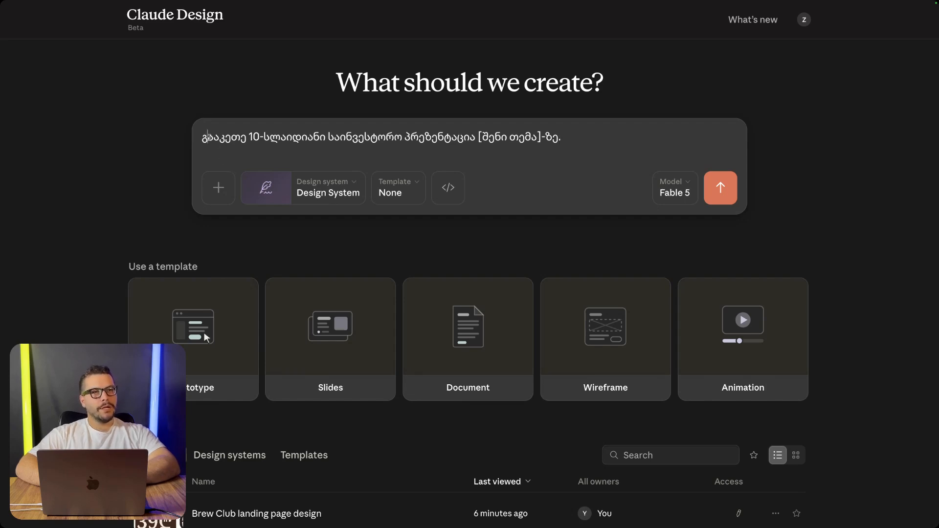
Replace the [შენი თემა] placeholder in the 10-slide investor presentation prompt with "brew club coffe roasters" and submit it.
{"action": "triple_click", "coordinate": [209, 137]}
{"action": "left_click", "coordinate": [231, 149]}
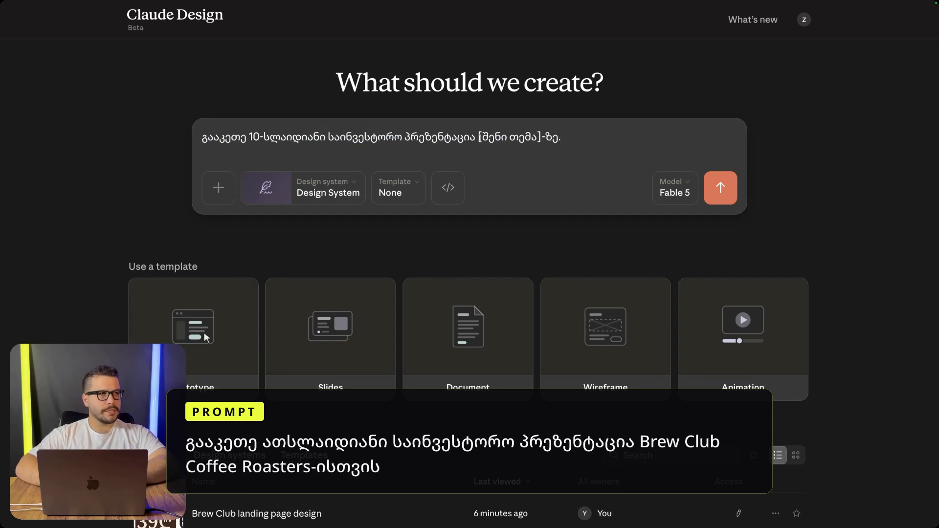
{"action": "left_click_drag", "start_coordinate": [478, 137], "coordinate": [542, 137]}
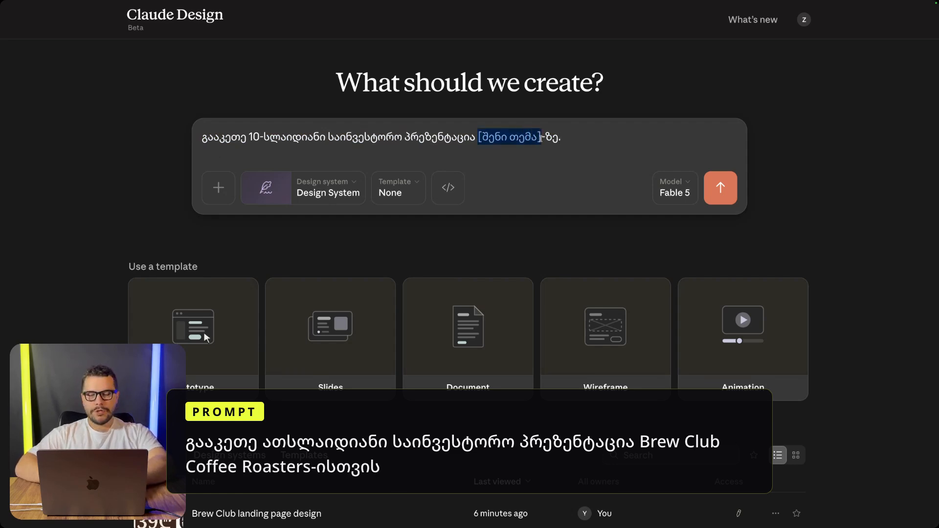
{"action": "type", "text": "brew club "}
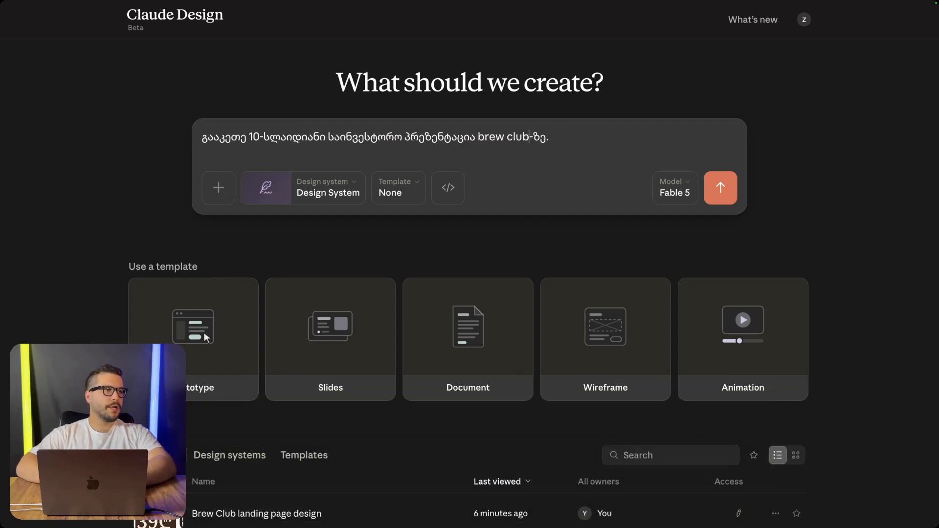
{"action": "type", "text": "coffe roasters"}
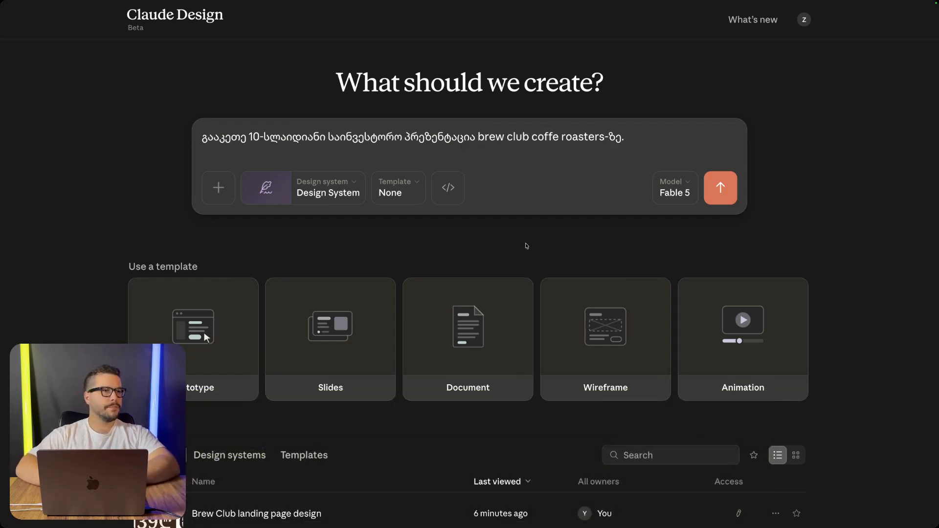
{"action": "left_click", "coordinate": [721, 195]}
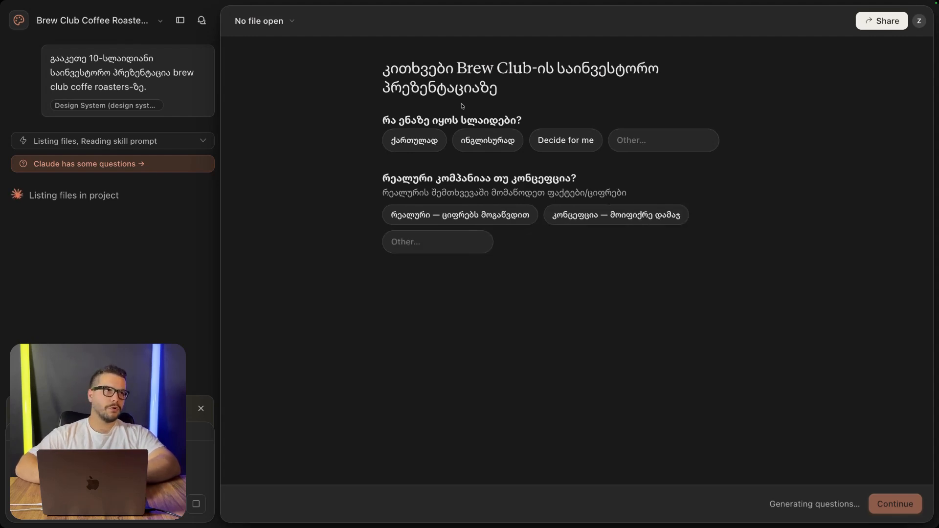
Answer the presentation questions with ქართულად as slide language, "კონცეფცია — მოიფიქრე დამაჯერებელი ციფრები" as company type, and Pre-seed / Seed as stage.
{"action": "left_click", "coordinate": [414, 147]}
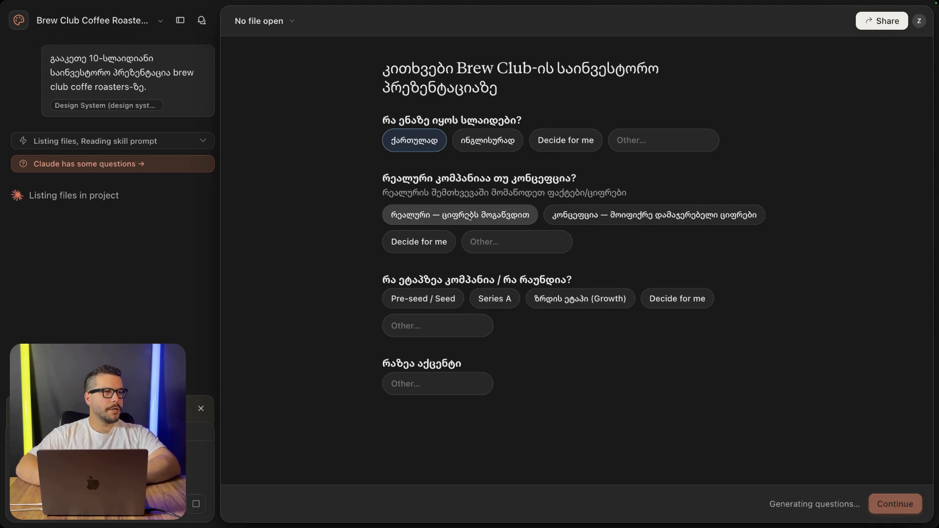
{"action": "left_click", "coordinate": [592, 215]}
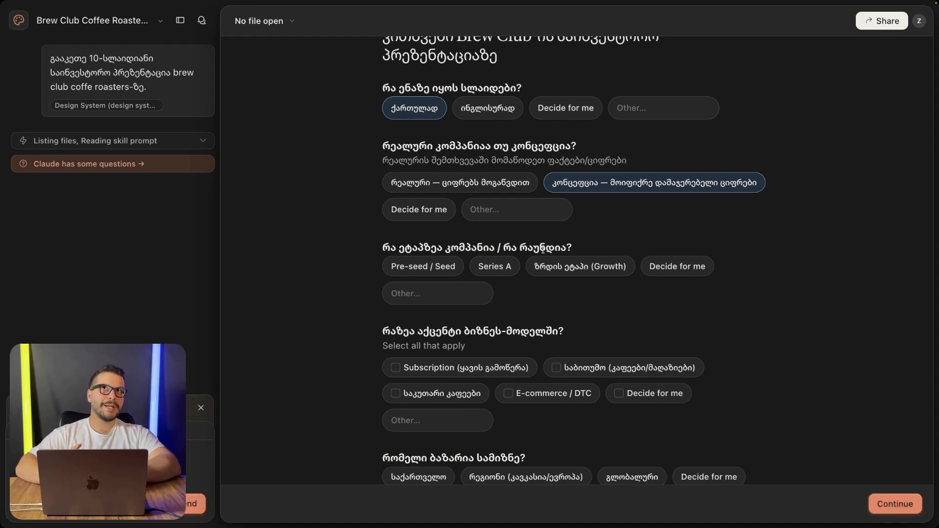
{"action": "left_click", "coordinate": [420, 270]}
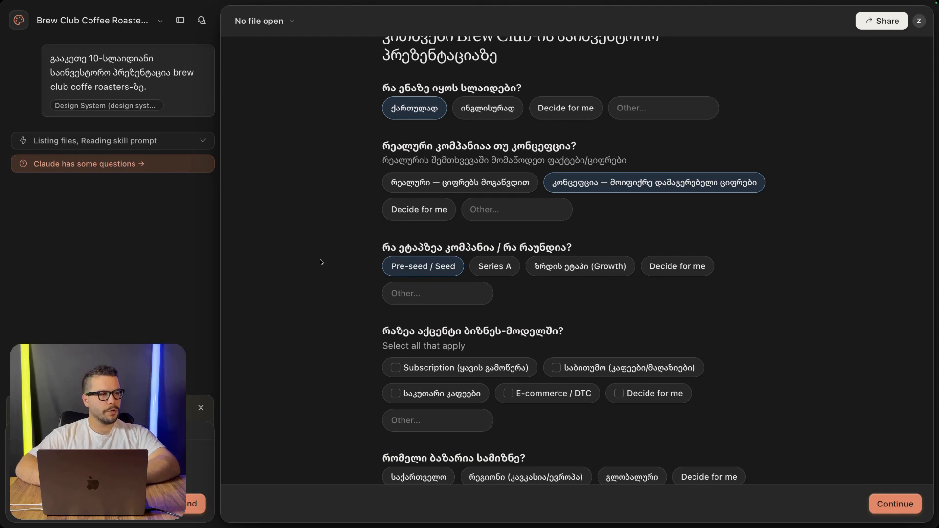
Select "Subscription (ყავის გამოწერა)" as the business model focus and საქართველო as the target market.
{"action": "scroll", "coordinate": [317, 299], "scroll_direction": "down", "scroll_amount": 5}
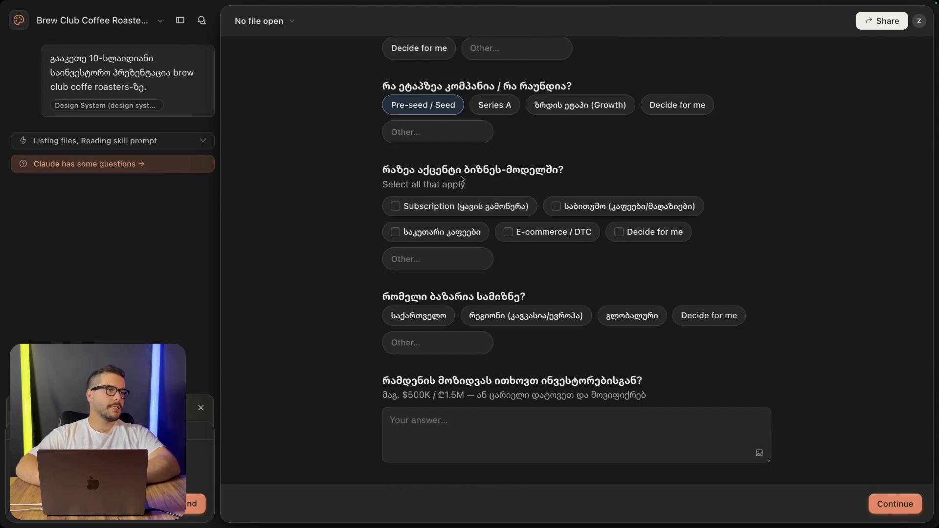
{"action": "left_click", "coordinate": [456, 209]}
{"action": "scroll", "coordinate": [456, 210], "scroll_direction": "down", "scroll_amount": 2}
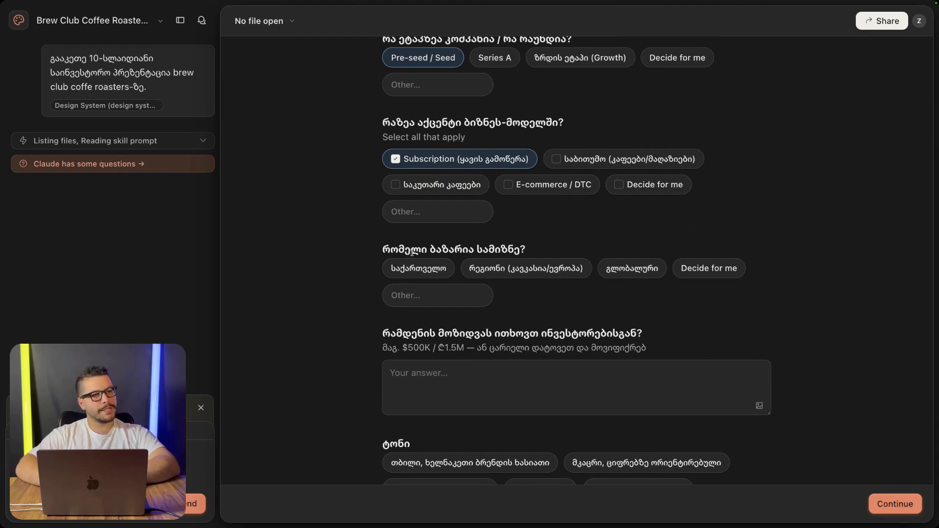
{"action": "left_click", "coordinate": [415, 270]}
{"action": "scroll", "coordinate": [415, 259], "scroll_direction": "down", "scroll_amount": 2}
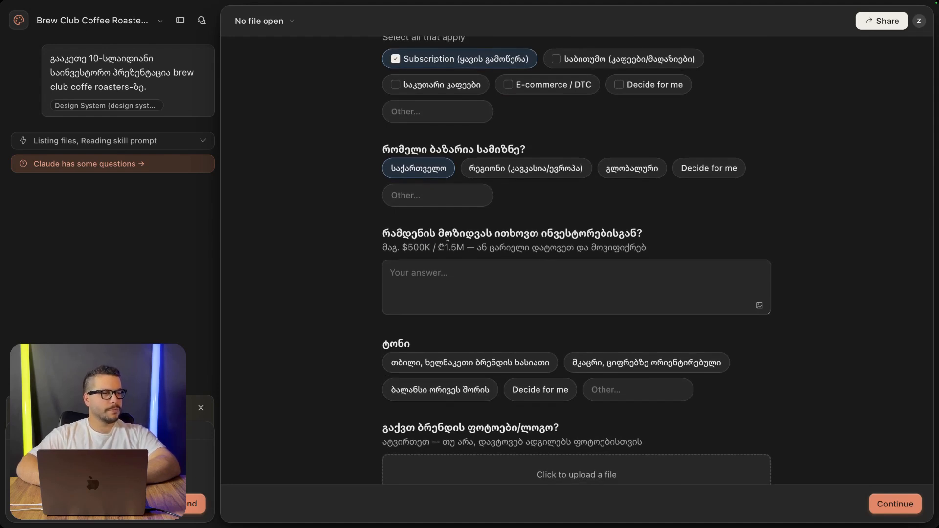
Enter "100,000 დოლარი" as the amount asked from investors and choose "ბალანსი ორივეს შორის" as the tone.
{"action": "scroll", "coordinate": [570, 260], "scroll_direction": "down", "scroll_amount": 1}
{"action": "left_click", "coordinate": [498, 261]}
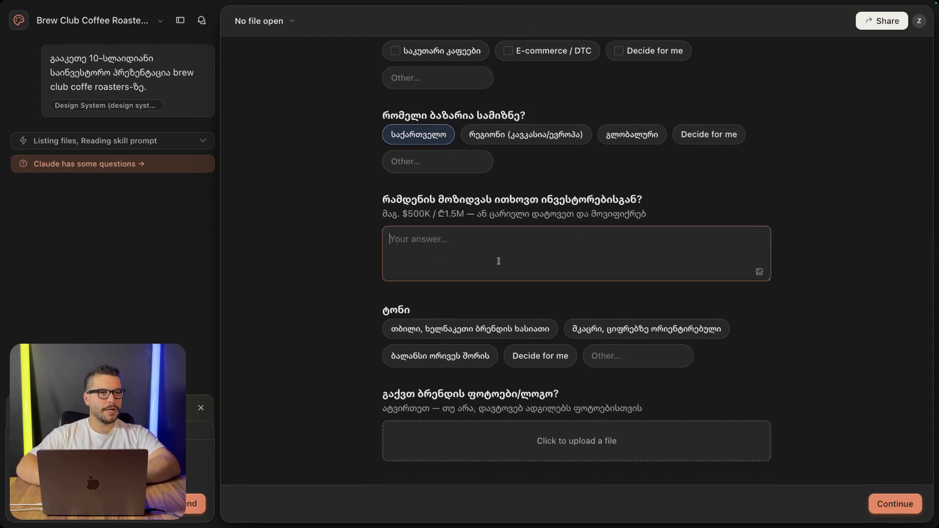
{"action": "type", "text": "100,000 do"}
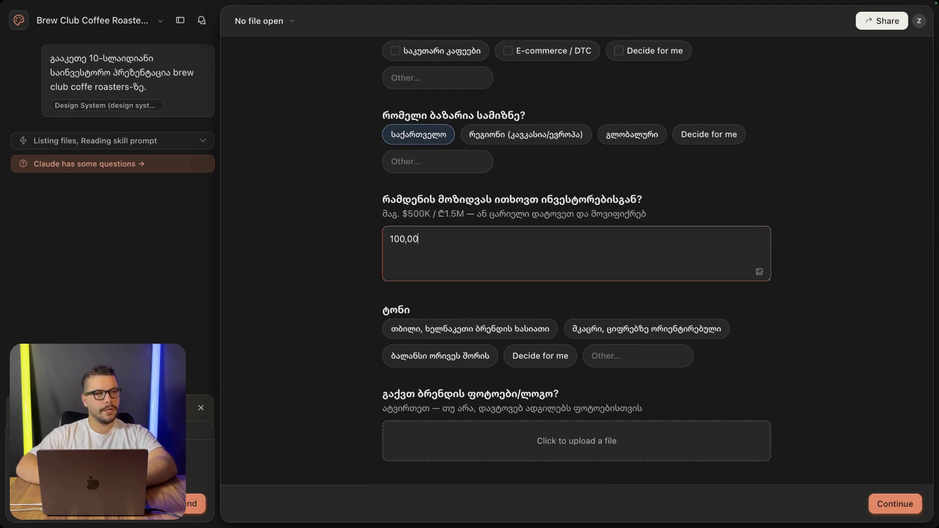
{"action": "key", "text": "BackSpace"}
{"action": "key", "text": "BackSpace"}
{"action": "type", "text": "დოლარი"}
{"action": "scroll", "coordinate": [465, 294], "scroll_direction": "down", "scroll_amount": 1}
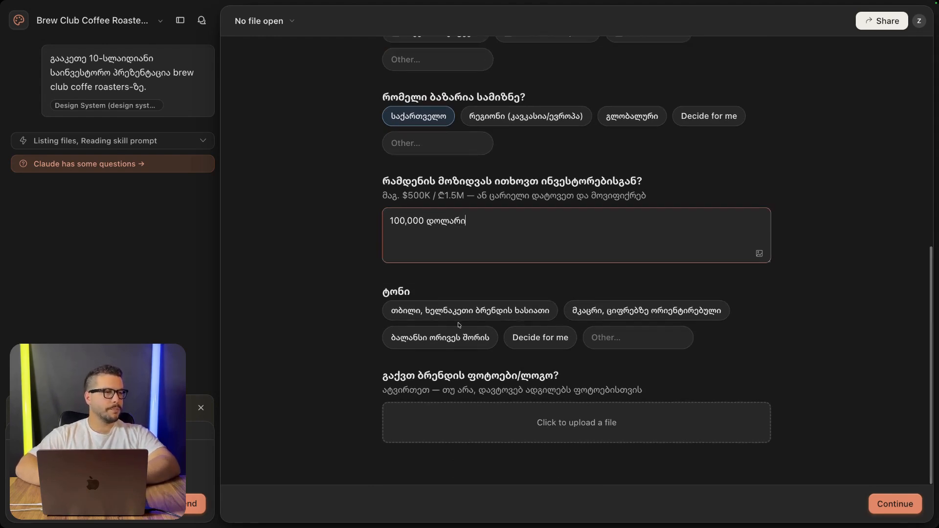
{"action": "left_click", "coordinate": [443, 338]}
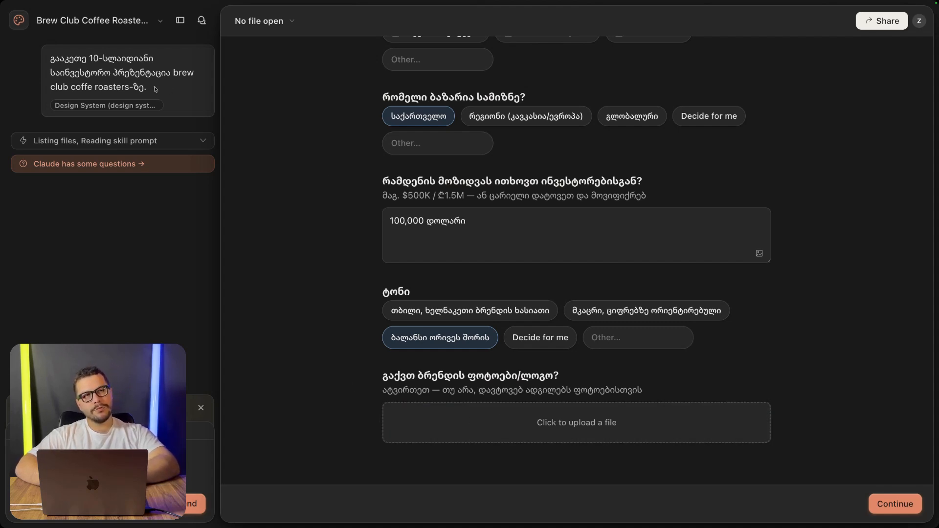
{"action": "left_click_drag", "start_coordinate": [50, 72], "coordinate": [164, 75]}
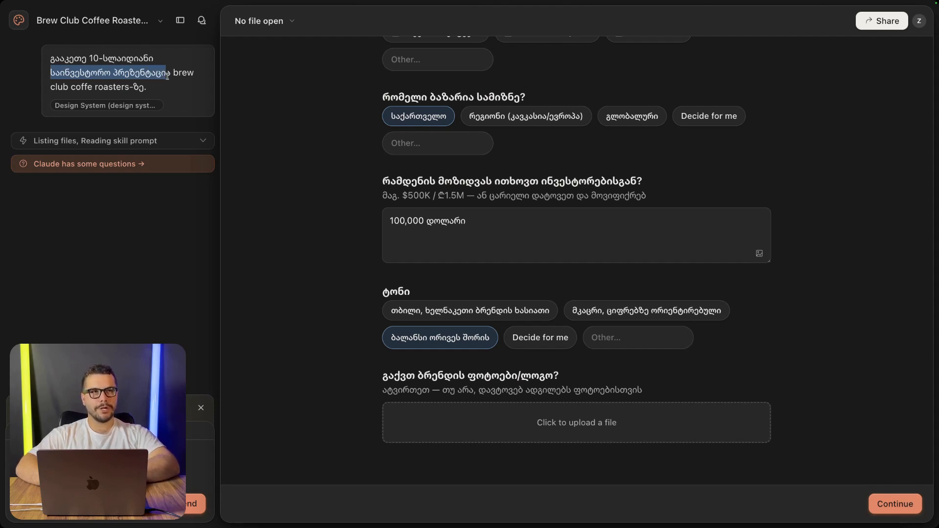
{"action": "left_click", "coordinate": [274, 184]}
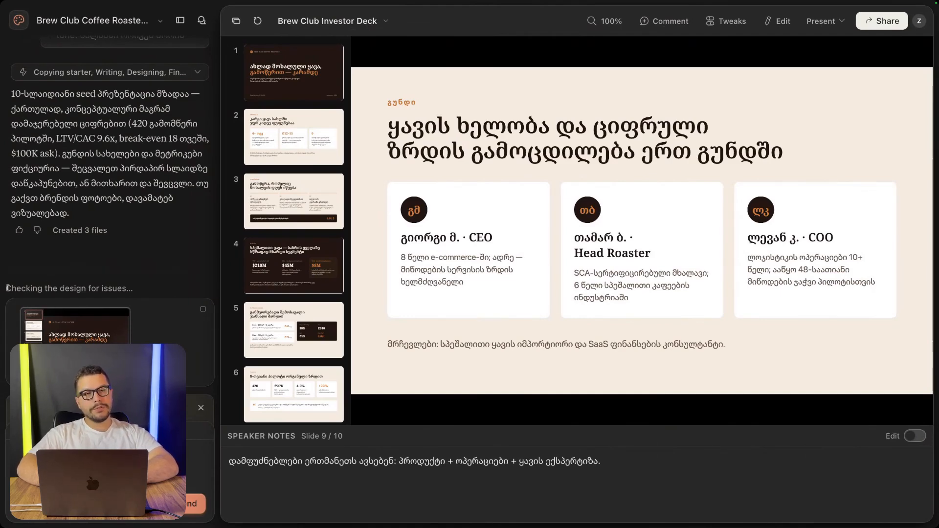
{"action": "left_click_drag", "start_coordinate": [8, 290], "coordinate": [126, 296]}
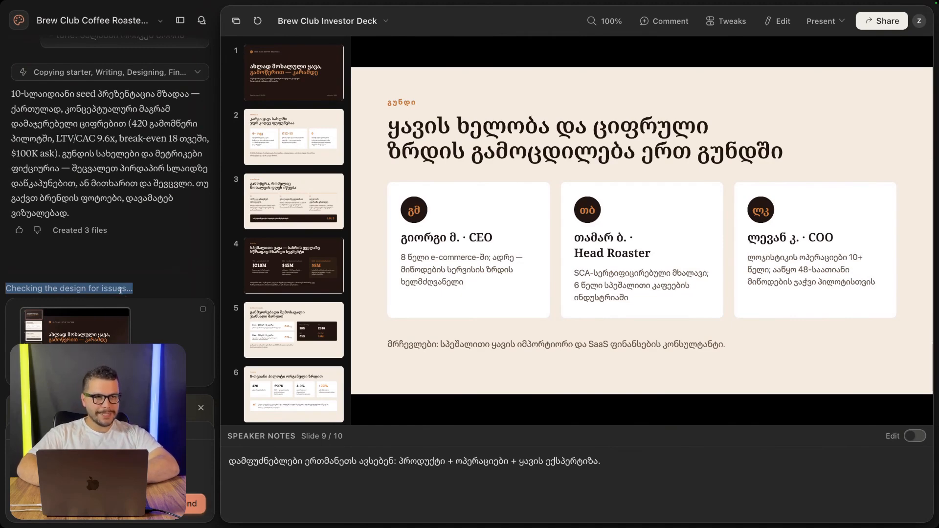
{"action": "left_click", "coordinate": [121, 291]}
{"action": "double_click", "coordinate": [111, 288]}
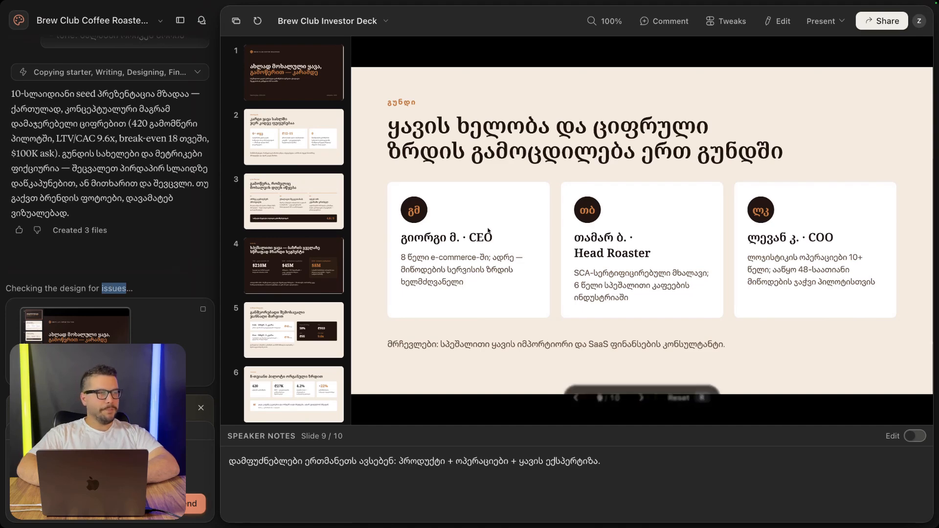
Review slides 2 through 10 of the Brew Club Investor Deck one after another.
{"action": "left_click", "coordinate": [277, 127]}
{"action": "left_click", "coordinate": [280, 202]}
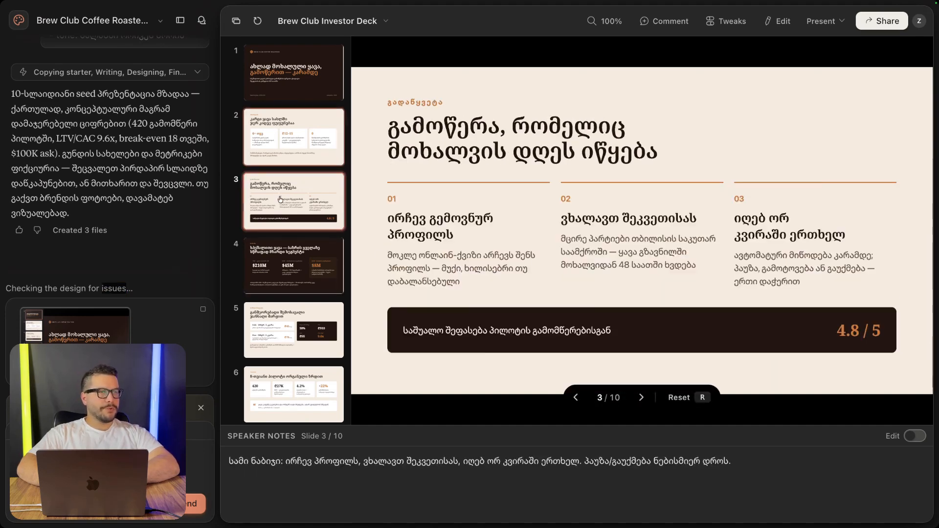
{"action": "left_click", "coordinate": [284, 266]}
{"action": "left_click", "coordinate": [285, 326]}
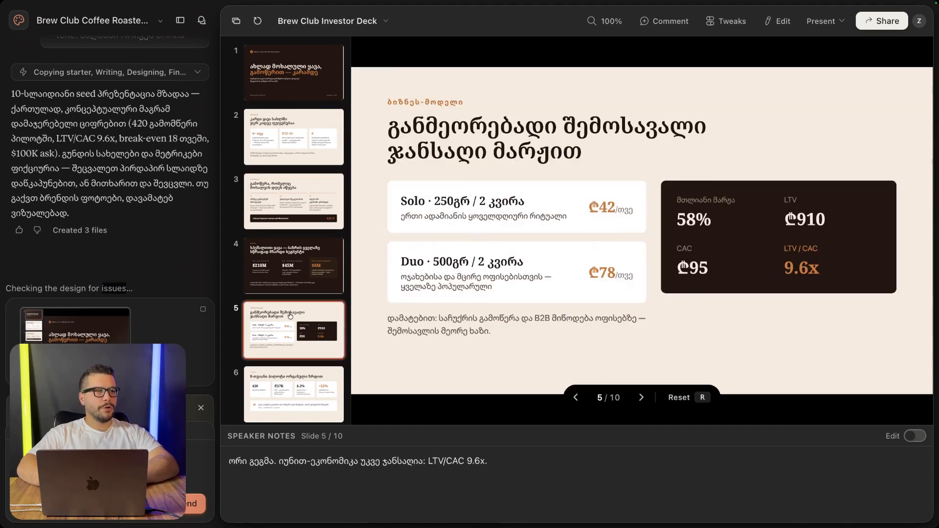
{"action": "scroll", "coordinate": [281, 337], "scroll_direction": "down", "scroll_amount": 2}
{"action": "left_click", "coordinate": [281, 308]}
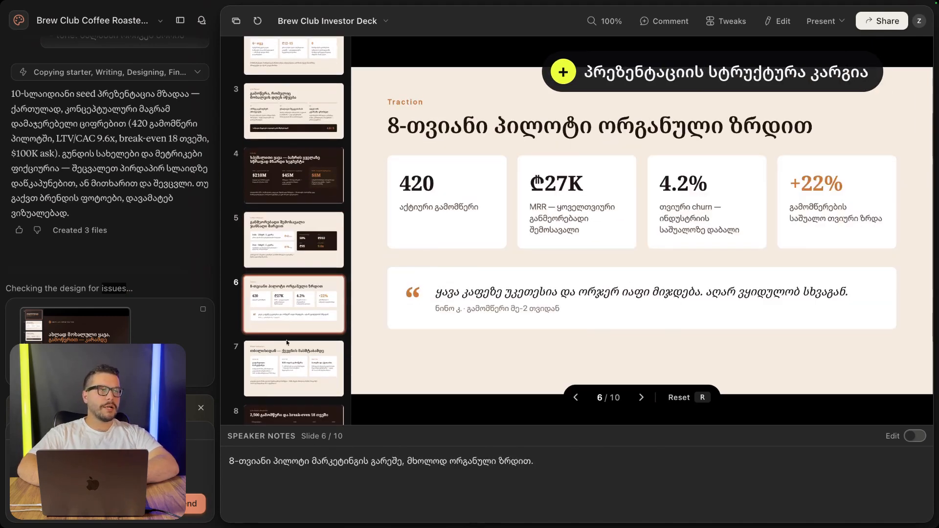
{"action": "left_click", "coordinate": [283, 367]}
{"action": "scroll", "coordinate": [286, 366], "scroll_direction": "down", "scroll_amount": 3}
{"action": "key", "text": "Right"}
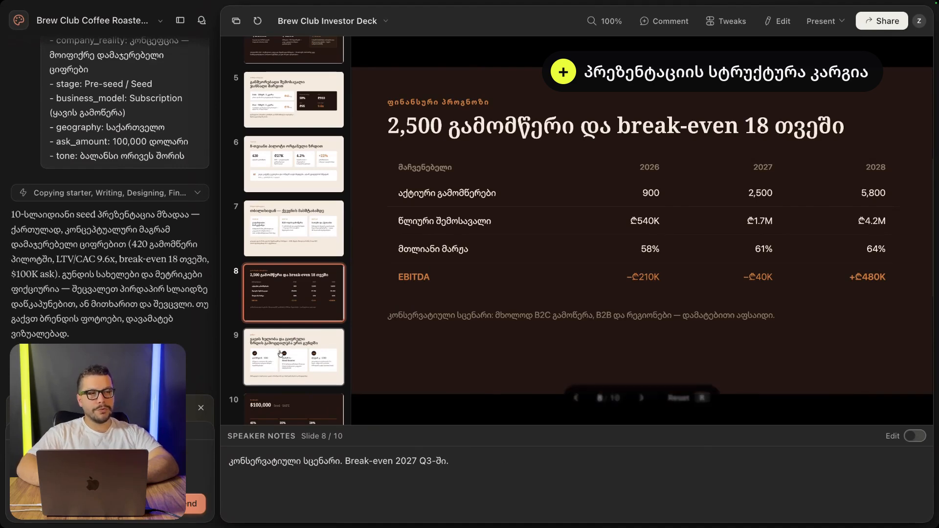
{"action": "left_click", "coordinate": [292, 349]}
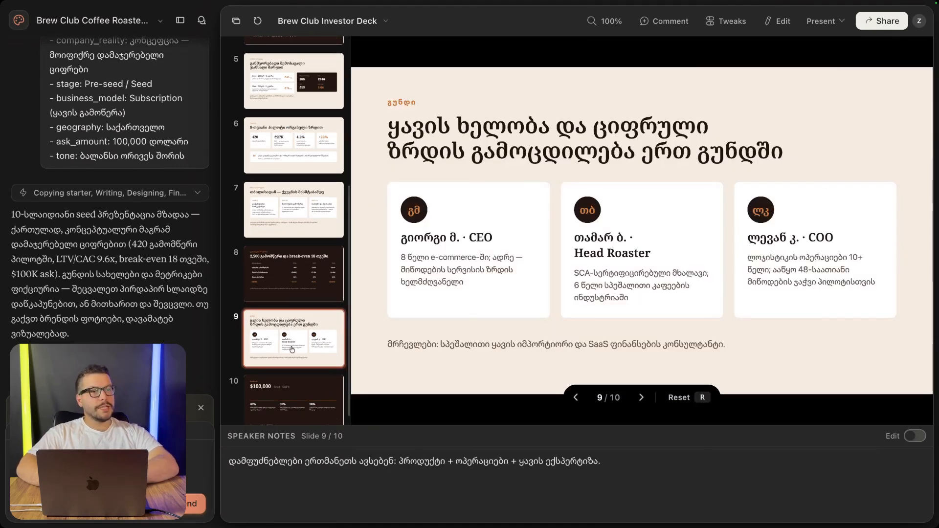
{"action": "scroll", "coordinate": [291, 350], "scroll_direction": "down", "scroll_amount": 2}
{"action": "left_click", "coordinate": [278, 389]}
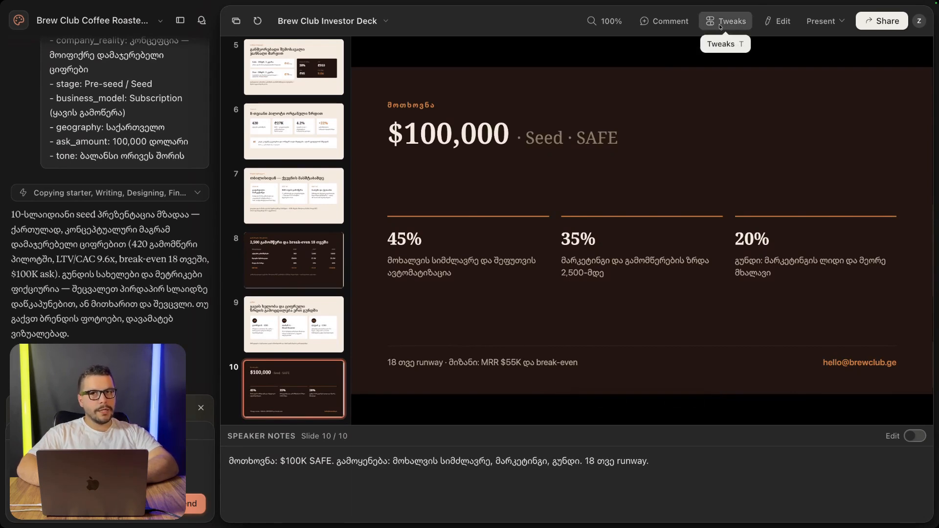
Open the deck's sharing and export options and view the additional formats and destinations such as Claude Code.
{"action": "left_click", "coordinate": [880, 20]}
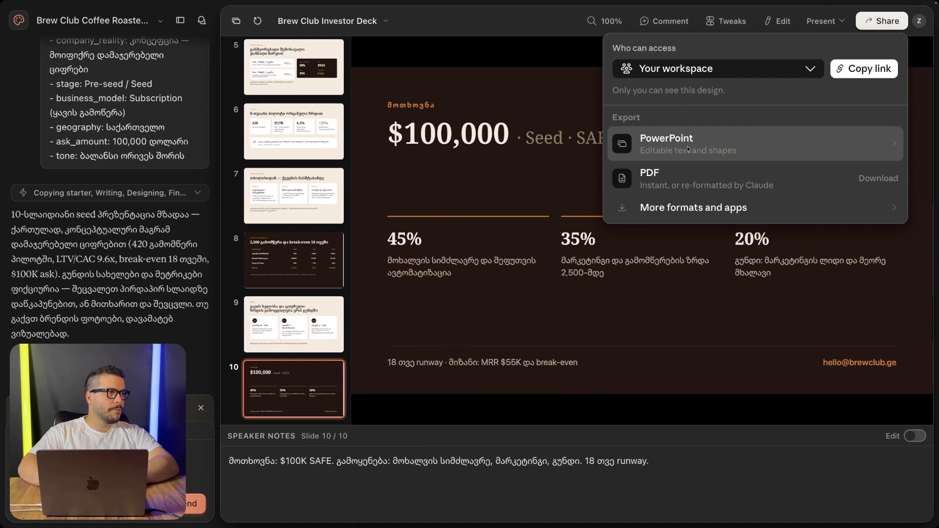
{"action": "left_click", "coordinate": [657, 215]}
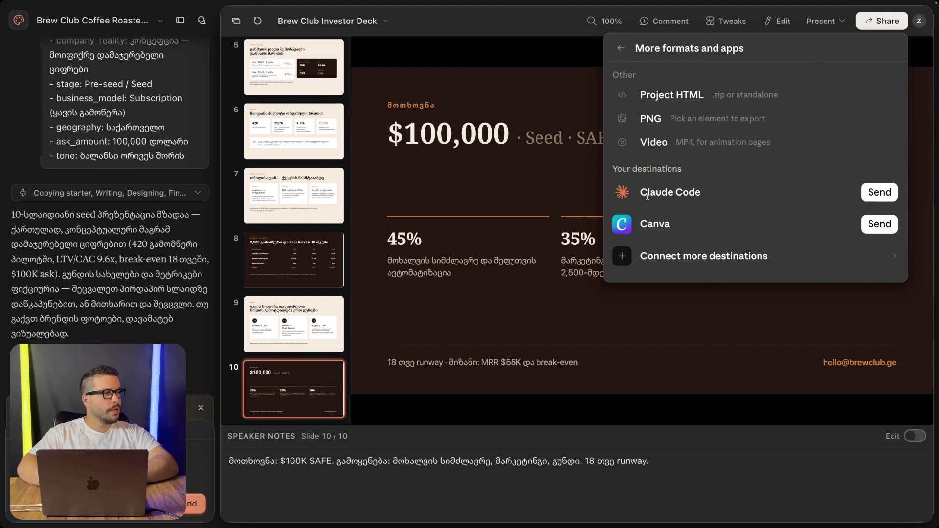
{"action": "left_click_drag", "start_coordinate": [639, 193], "coordinate": [718, 197]}
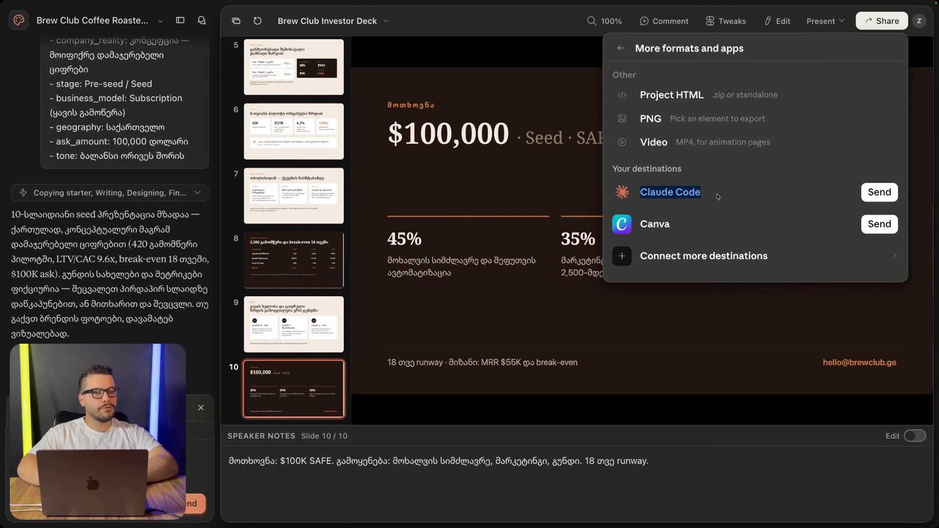
{"action": "left_click", "coordinate": [717, 194]}
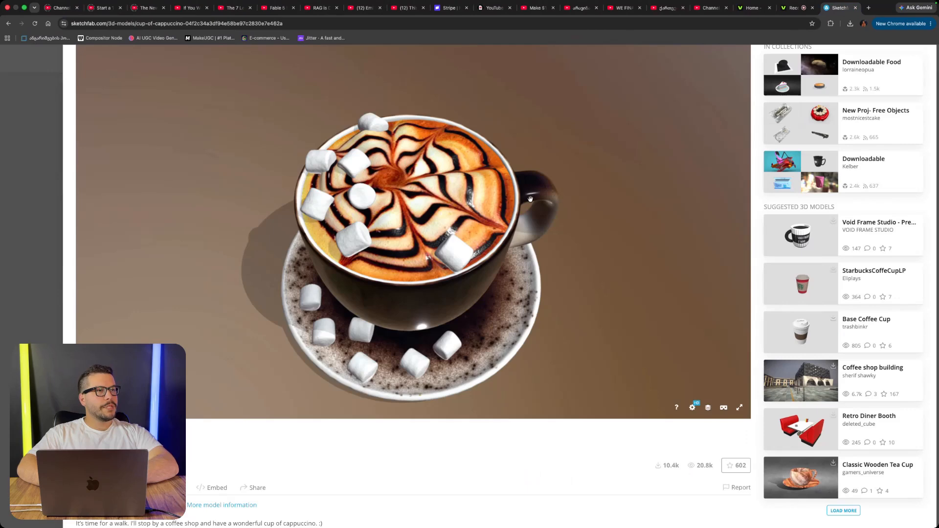
Switch to the Sketchfab page of the cappuccino cup and inspect the 3D model up close and from different angles.
{"action": "scroll", "coordinate": [530, 199], "scroll_direction": "down", "scroll_amount": 10}
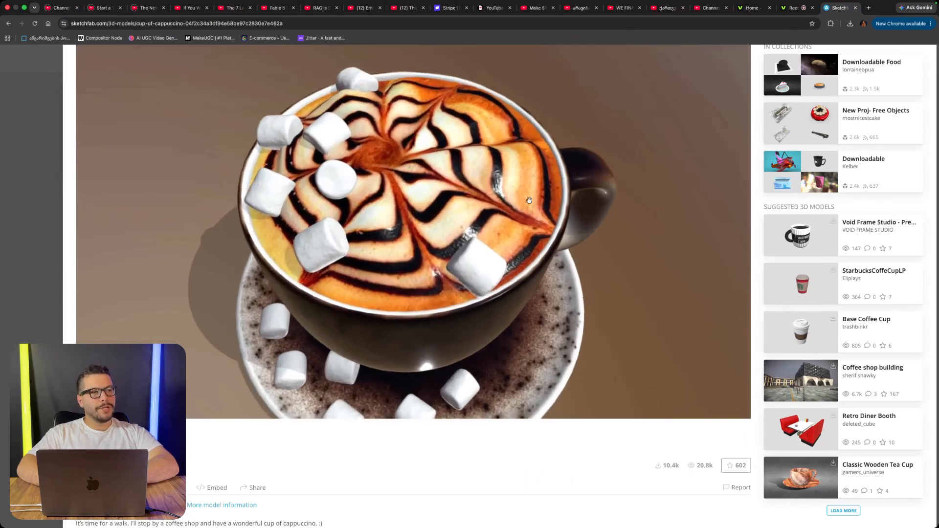
{"action": "left_click_drag", "start_coordinate": [416, 254], "coordinate": [530, 193]}
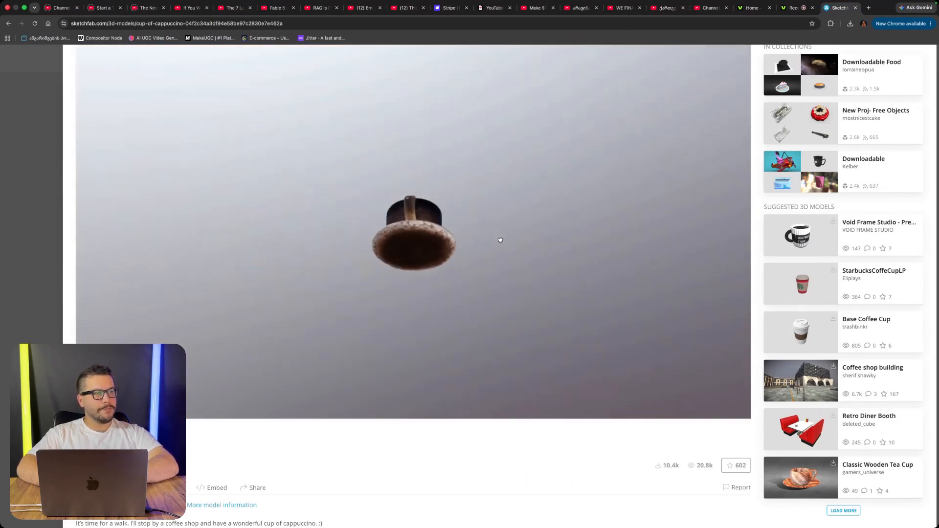
{"action": "left_click_drag", "start_coordinate": [499, 240], "coordinate": [472, 230]}
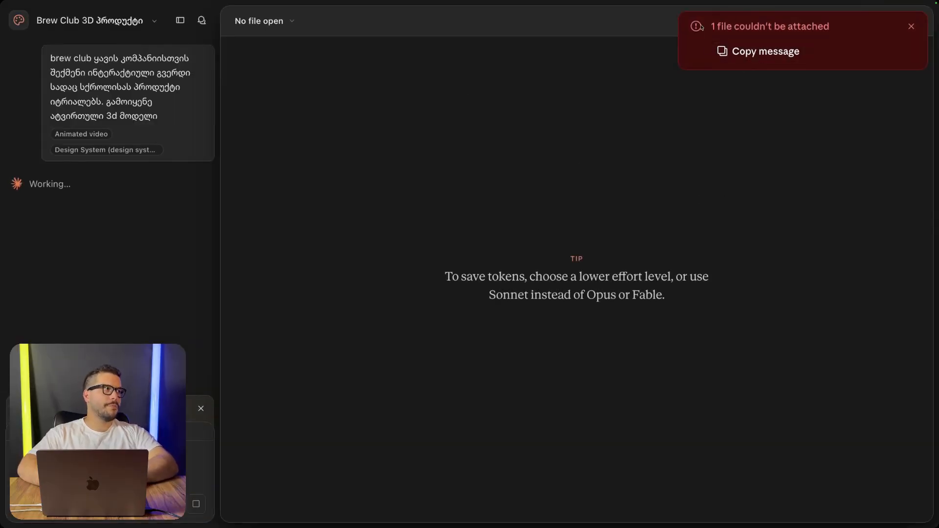
Dismiss the attachment error in the Brew Club 3D project and upload the GLB model for the "ატვირთე 3D მოდელი" question.
{"action": "left_click", "coordinate": [909, 33]}
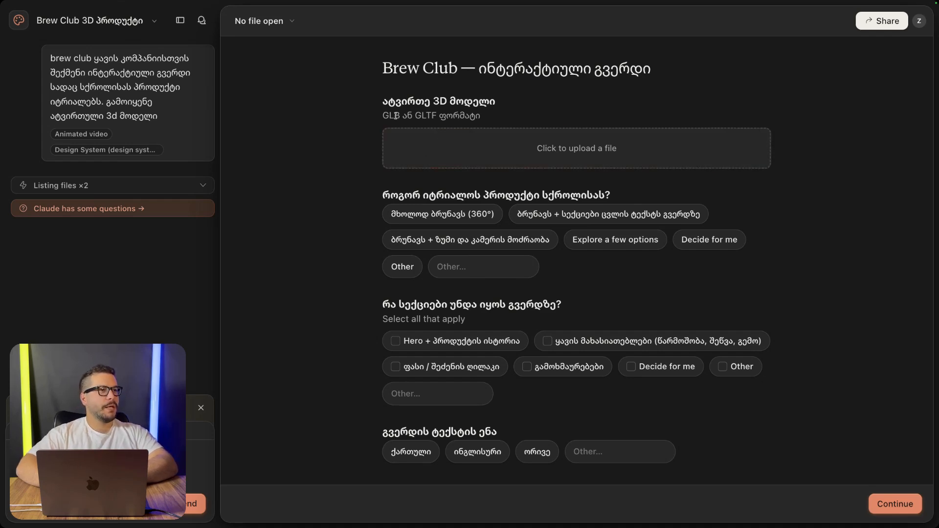
{"action": "left_click_drag", "start_coordinate": [385, 102], "coordinate": [483, 101]}
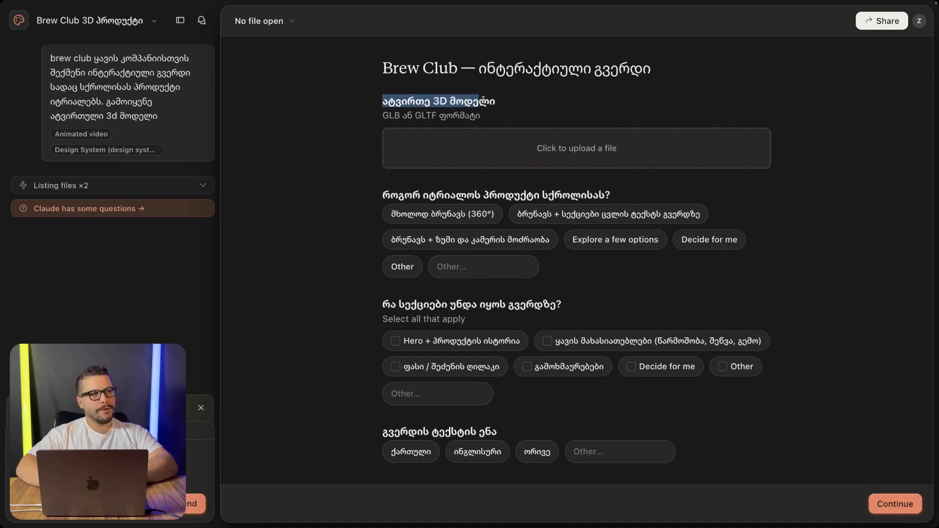
{"action": "left_click", "coordinate": [485, 147]}
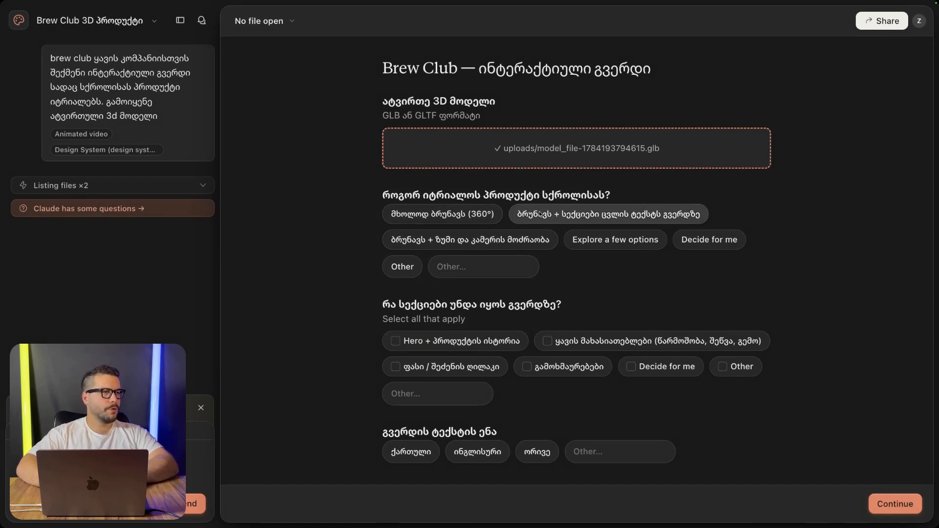
Set the product's scroll behaviour to "ბრუნავს + ზუმი და კამერის მოძრაობა".
{"action": "left_click", "coordinate": [561, 223]}
{"action": "scroll", "coordinate": [507, 216], "scroll_direction": "down", "scroll_amount": 1}
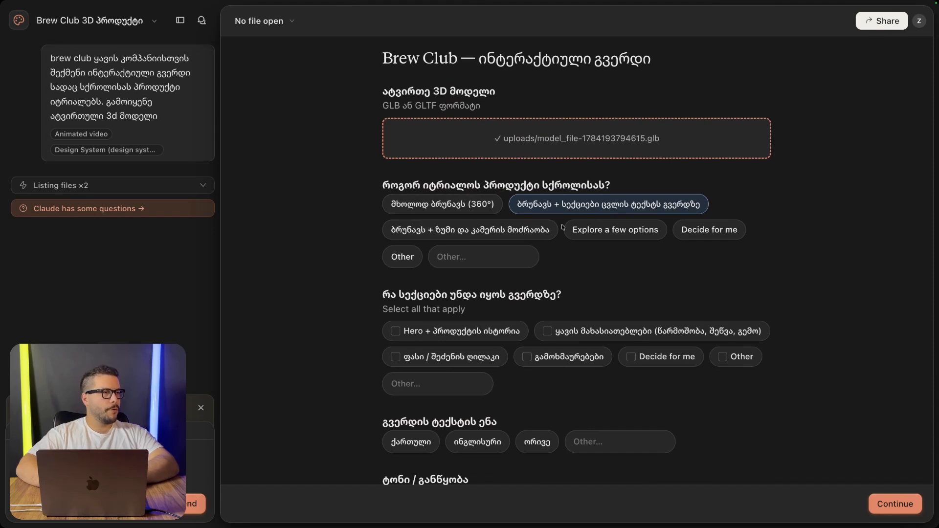
{"action": "left_click", "coordinate": [491, 235]}
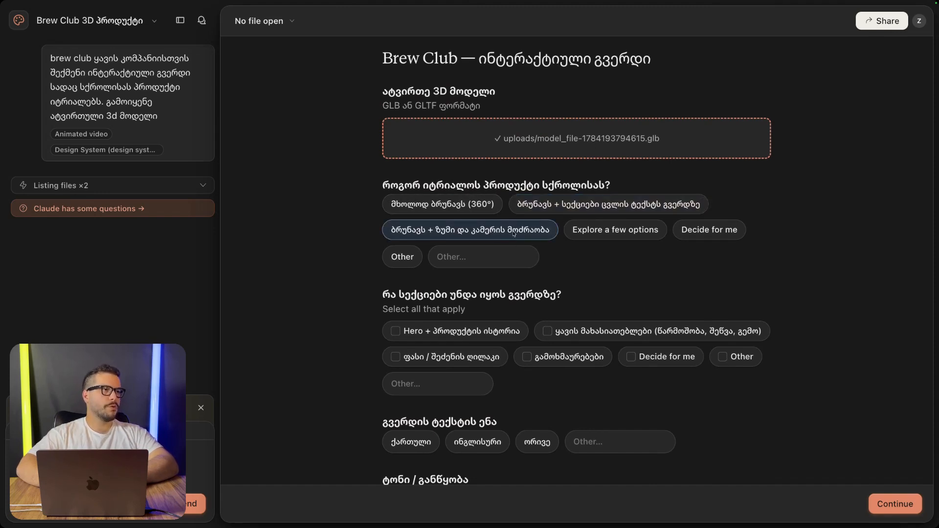
Include the page sections "Hero + პროდუქტის ისტორია" and "ყავის მახასიათებლები (წარმოშობა, შეწვა, გემო)".
{"action": "scroll", "coordinate": [544, 236], "scroll_direction": "down", "scroll_amount": 3}
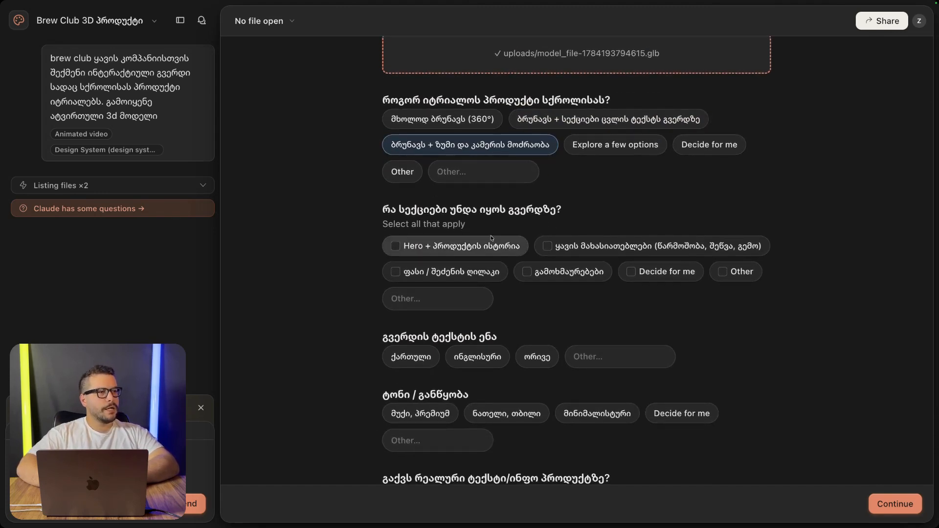
{"action": "left_click", "coordinate": [490, 248]}
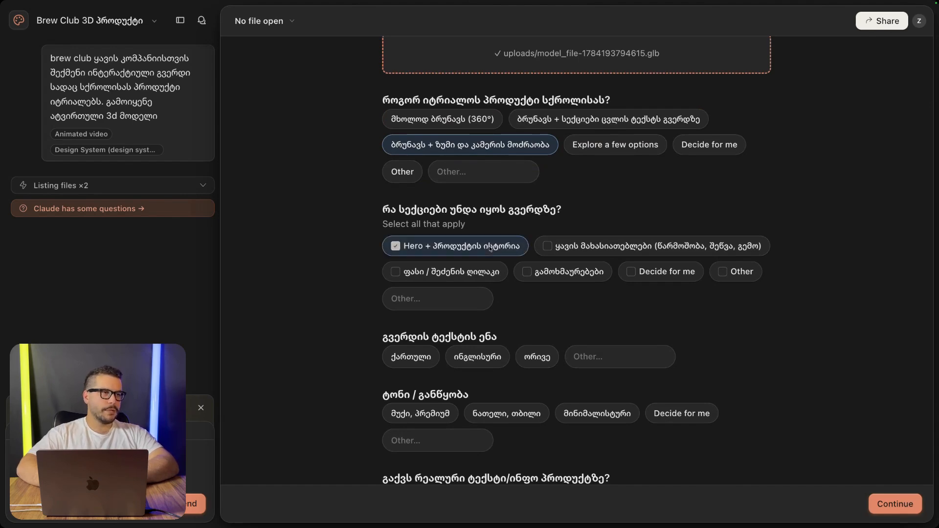
{"action": "left_click", "coordinate": [591, 251]}
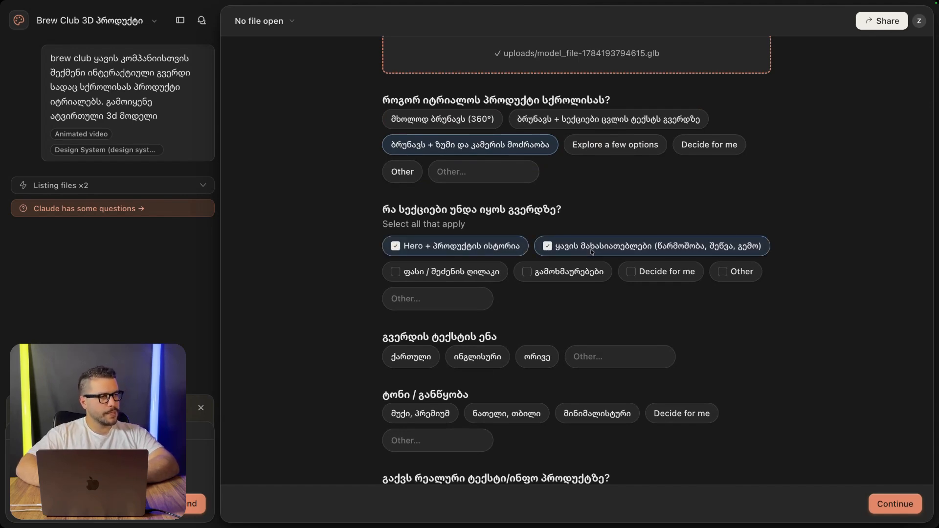
Include the page sections "ფასი / შეძენის ღილაკი" and "გამოხმაურებები", and set the page text language to "ქართული".
{"action": "left_click", "coordinate": [561, 273]}
{"action": "left_click", "coordinate": [505, 275]}
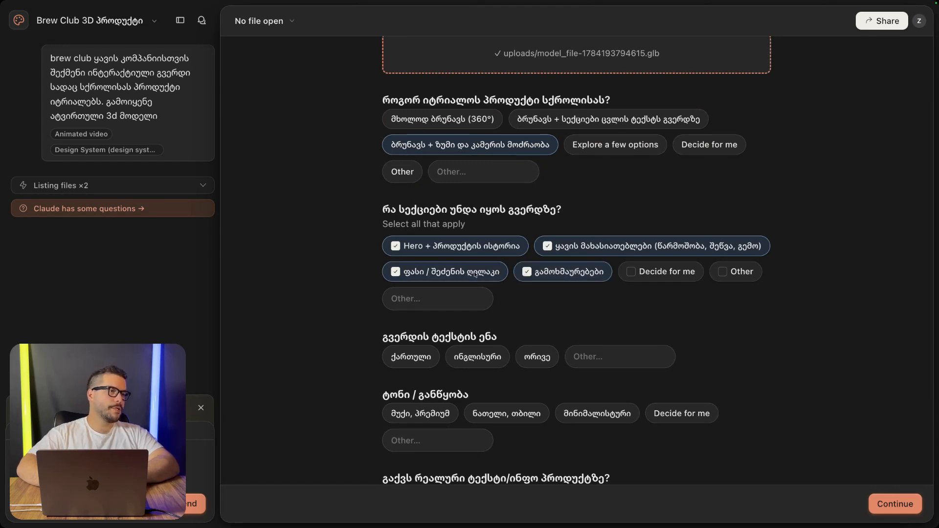
{"action": "scroll", "coordinate": [504, 278], "scroll_direction": "down", "scroll_amount": 3}
{"action": "left_click", "coordinate": [407, 282]}
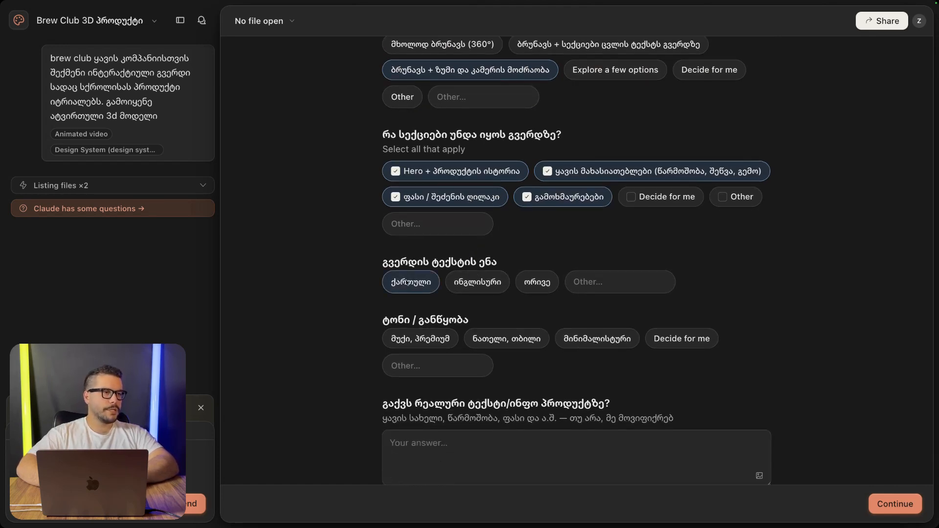
Set the tone to "მუქი, პრემიუმ" and submit the questionnaire answers to generate the 3D page.
{"action": "left_click", "coordinate": [414, 341]}
{"action": "scroll", "coordinate": [474, 343], "scroll_direction": "down", "scroll_amount": 2}
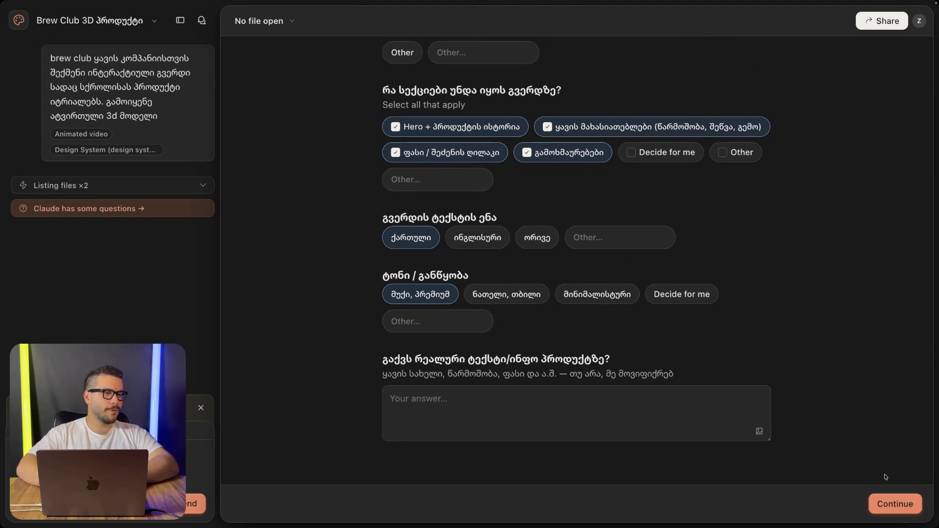
{"action": "left_click", "coordinate": [903, 506]}
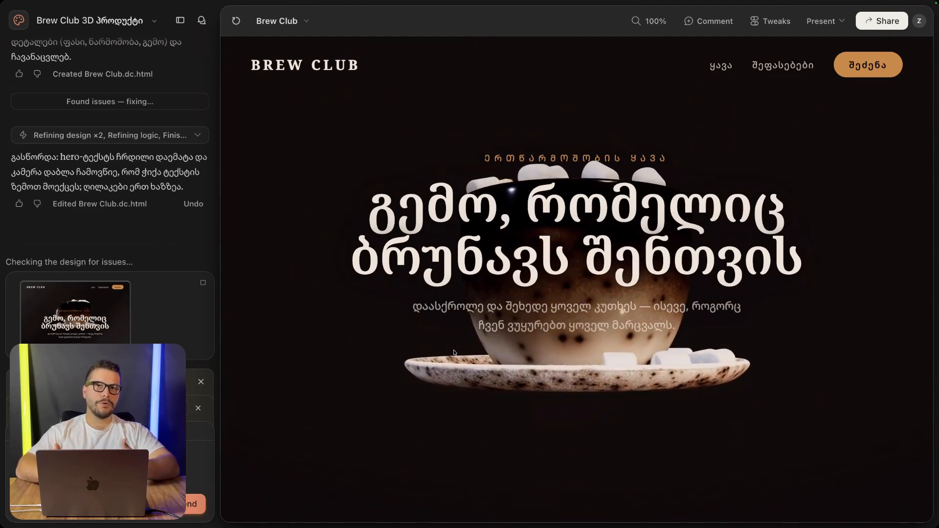
Review the generated Brew Club page from hero to purchase section and back, examining how the 3D cup rotates and zooms.
{"action": "scroll", "coordinate": [454, 351], "scroll_direction": "down", "scroll_amount": 10}
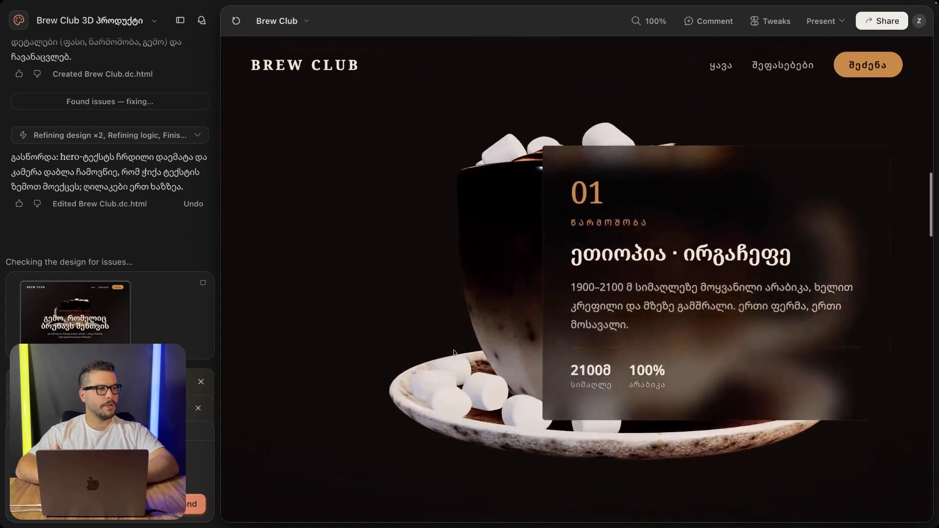
{"action": "scroll", "coordinate": [453, 350], "scroll_direction": "down", "scroll_amount": 10}
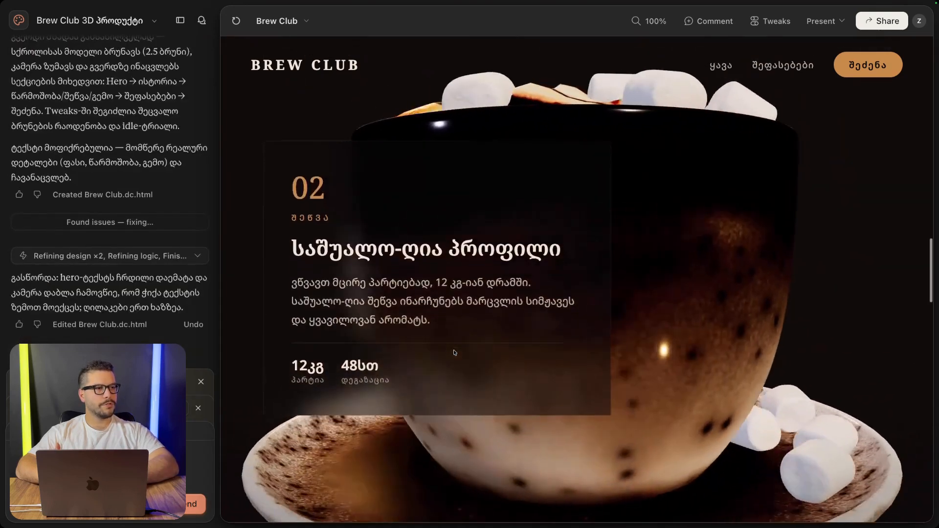
{"action": "scroll", "coordinate": [454, 352], "scroll_direction": "down", "scroll_amount": 10}
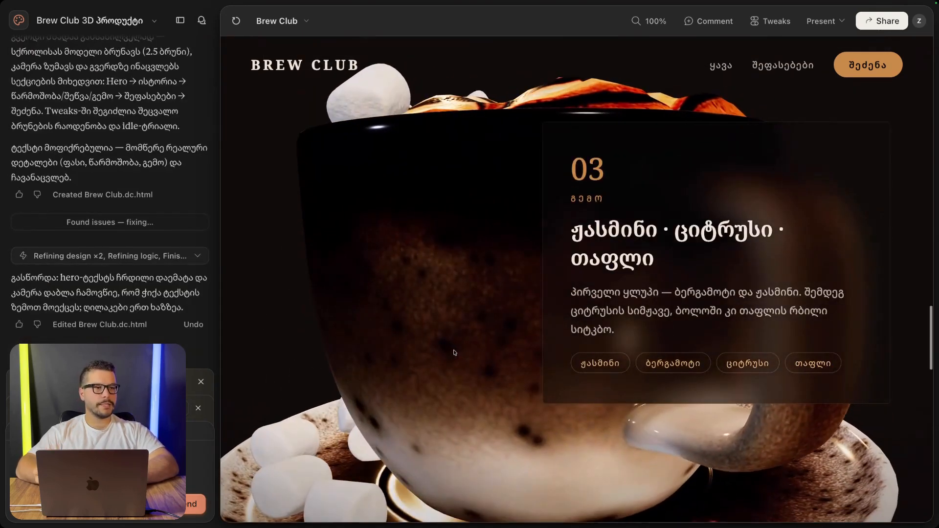
{"action": "scroll", "coordinate": [454, 352], "scroll_direction": "down", "scroll_amount": 10}
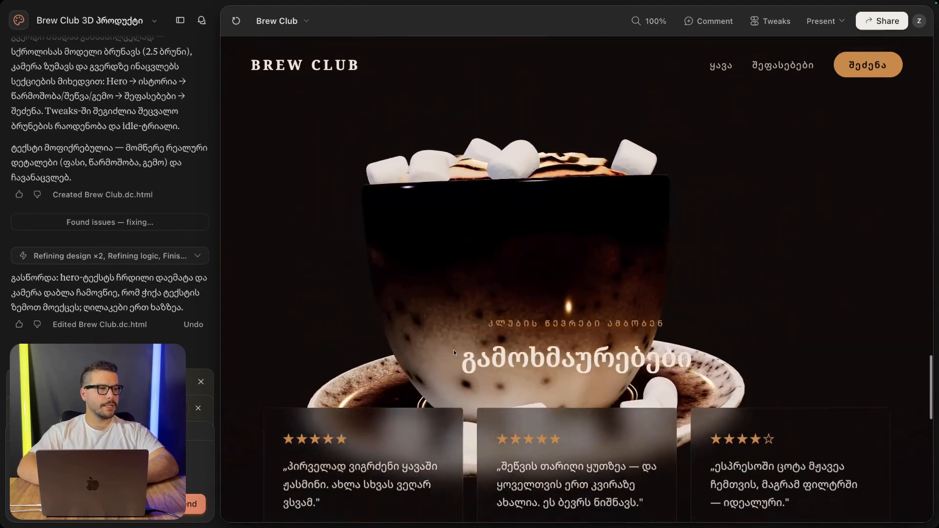
{"action": "scroll", "coordinate": [454, 352], "scroll_direction": "down", "scroll_amount": 10}
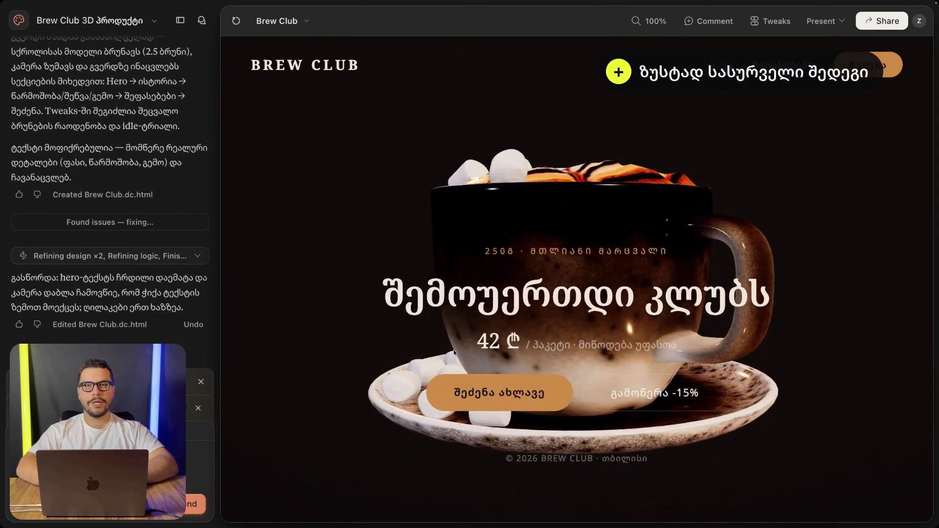
{"action": "scroll", "coordinate": [453, 350], "scroll_direction": "up", "scroll_amount": 10}
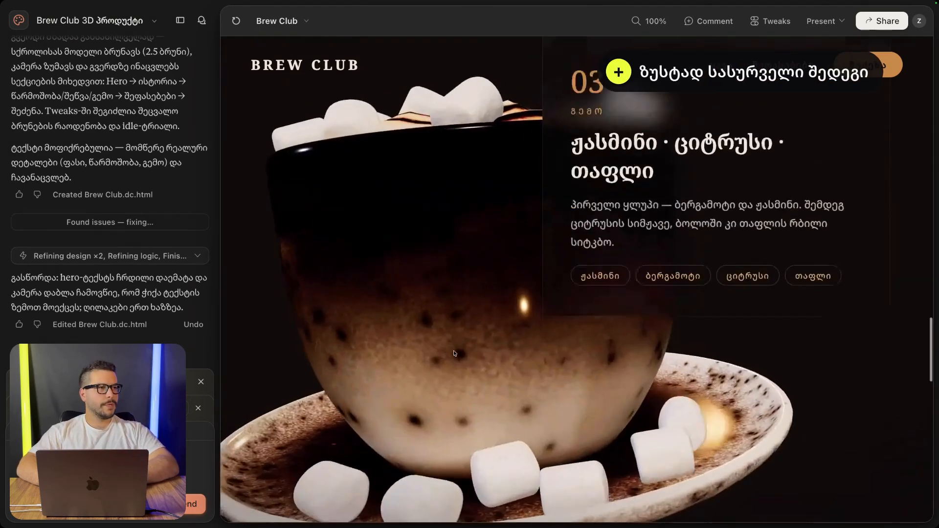
{"action": "scroll", "coordinate": [454, 353], "scroll_direction": "up", "scroll_amount": 10}
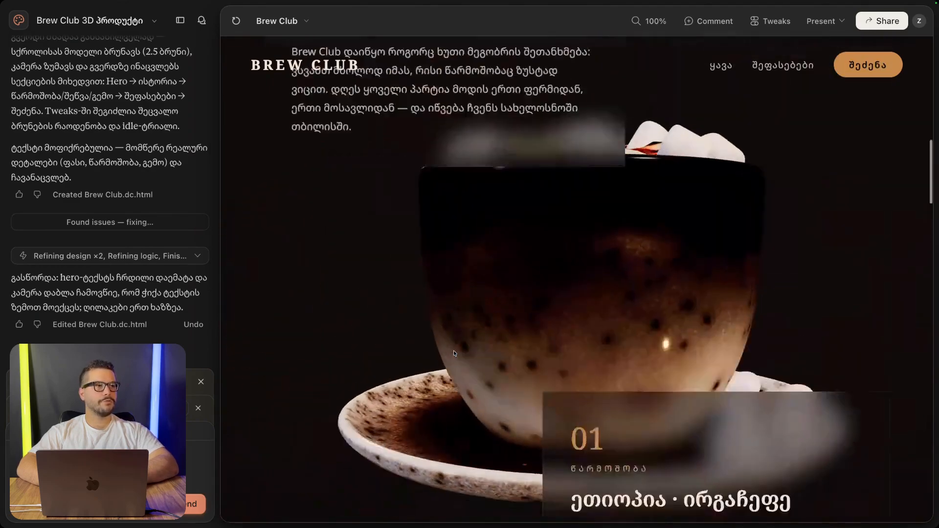
{"action": "scroll", "coordinate": [454, 352], "scroll_direction": "up", "scroll_amount": 5}
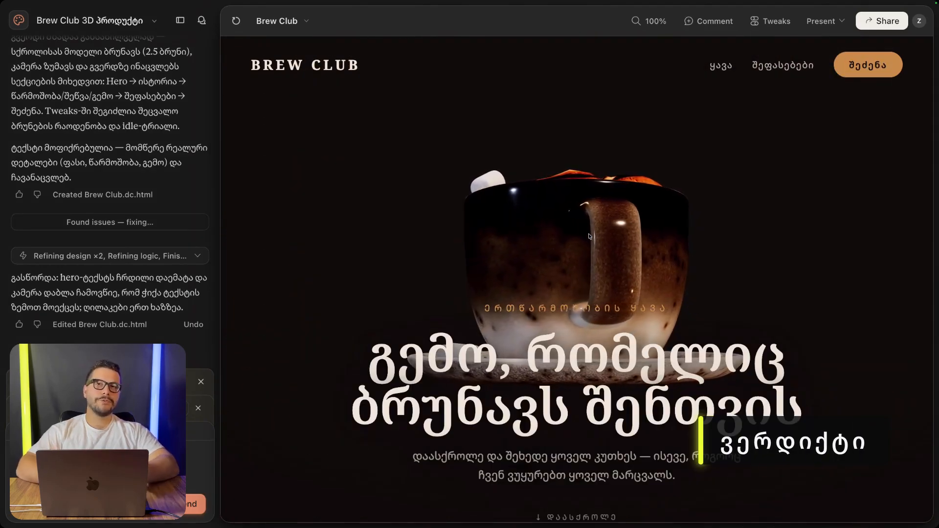